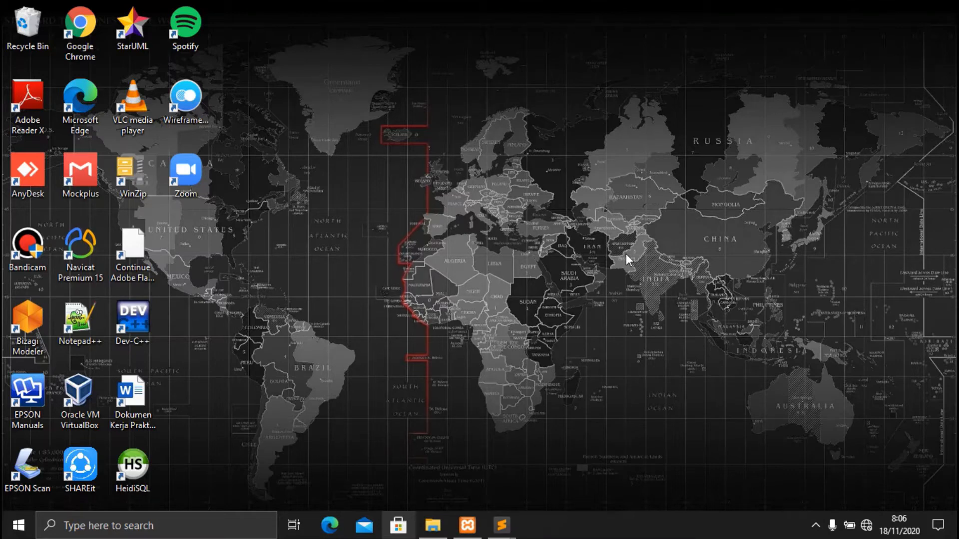
Step: Launch Chrome and load the AMS login page at localhost/ams/
double_click(83, 47)
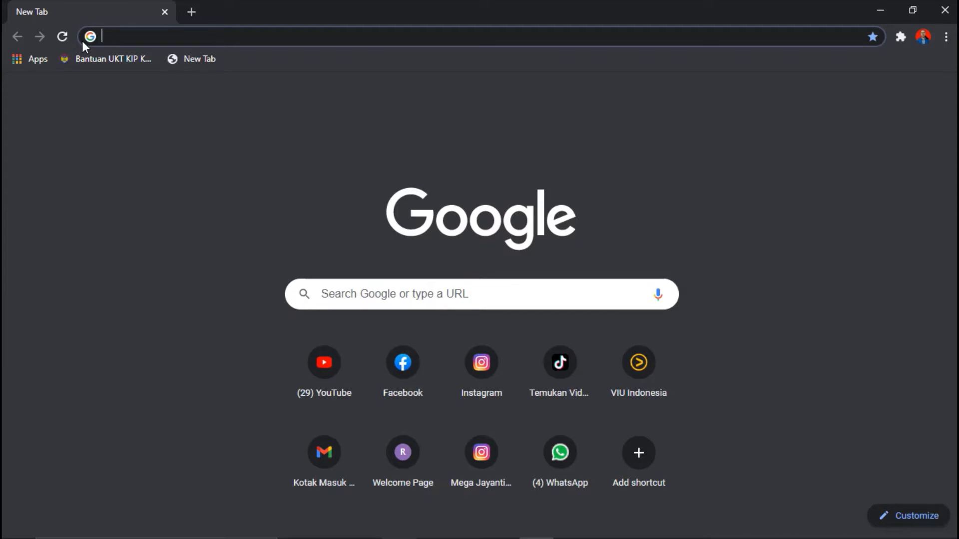
text(localhost/ams/)
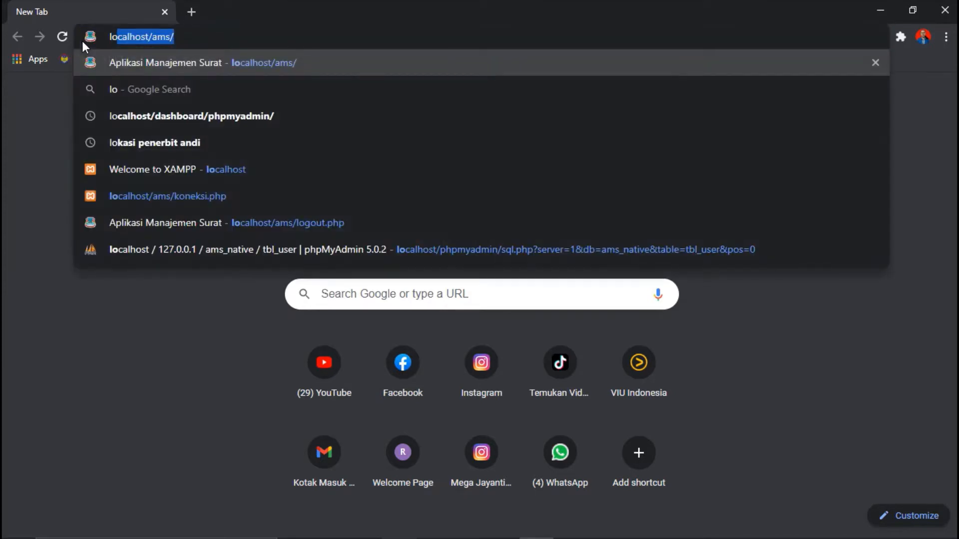
click(183, 38)
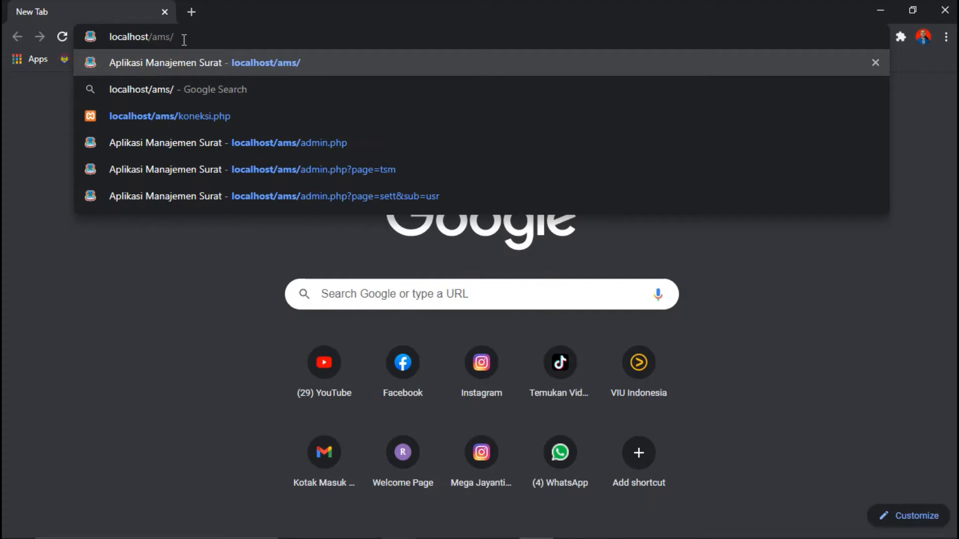
key(Return)
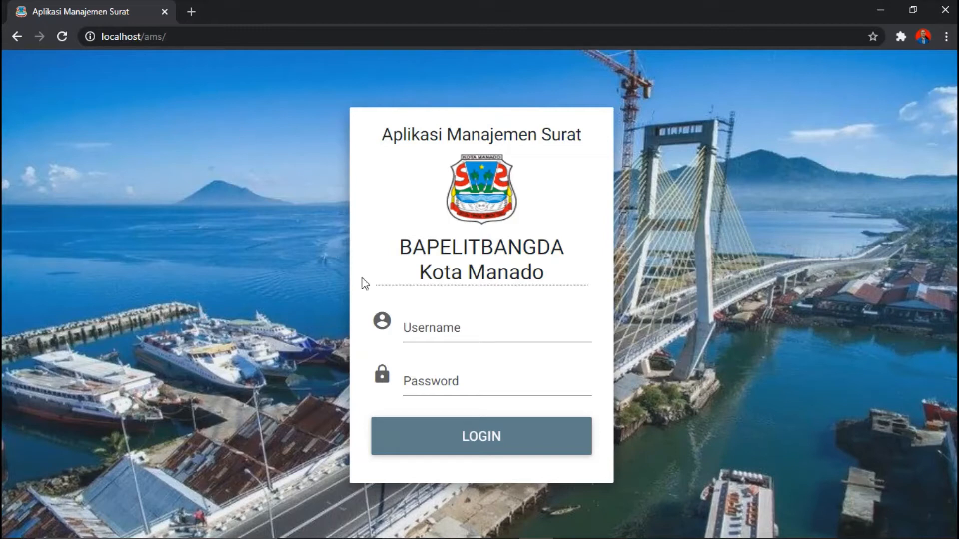
Step: Log in to AMS with the saved operator username and its password
click(432, 335)
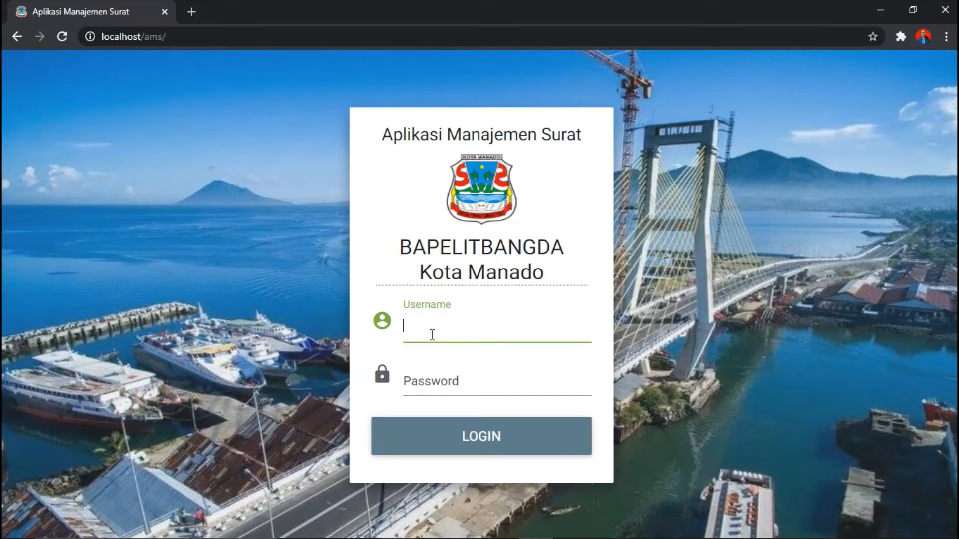
text(amsoperator)
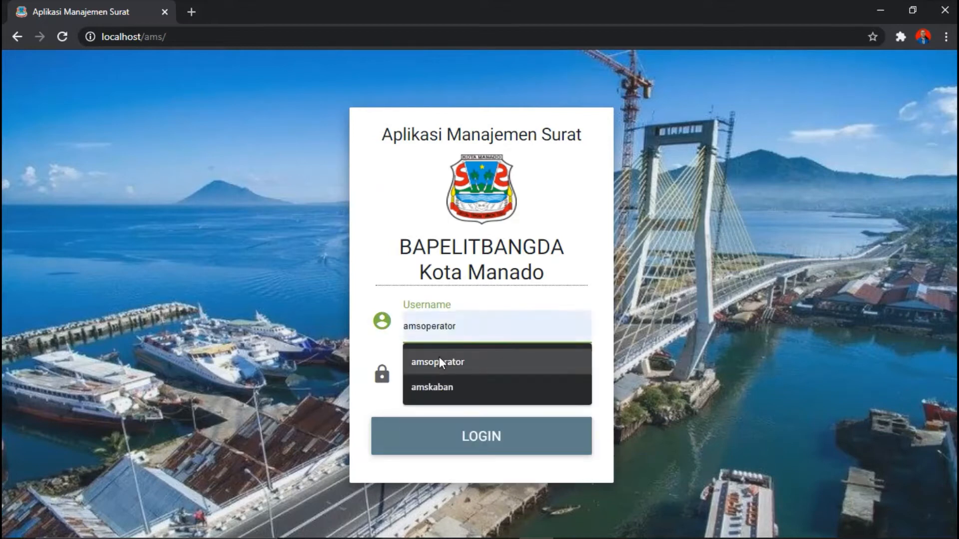
click(439, 357)
click(441, 385)
text(•••••••)
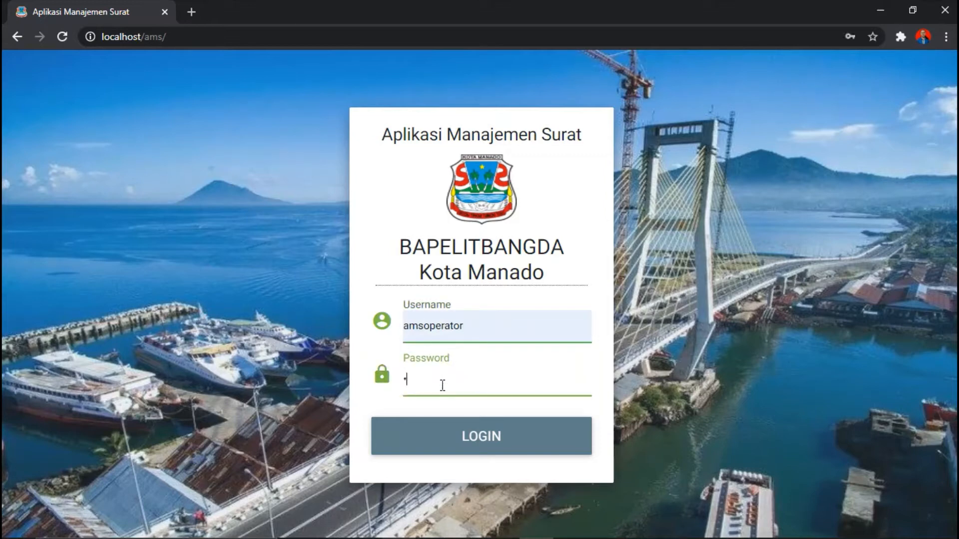
text(•)
click(464, 433)
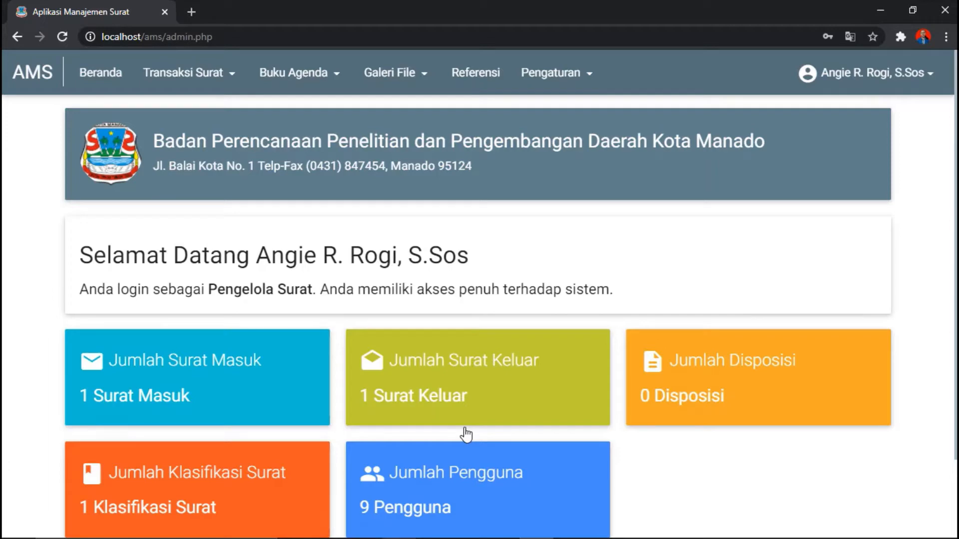
Step: Review the dashboard counts and bring up the Transaksi Surat menu
scroll(480, 294, down, 2)
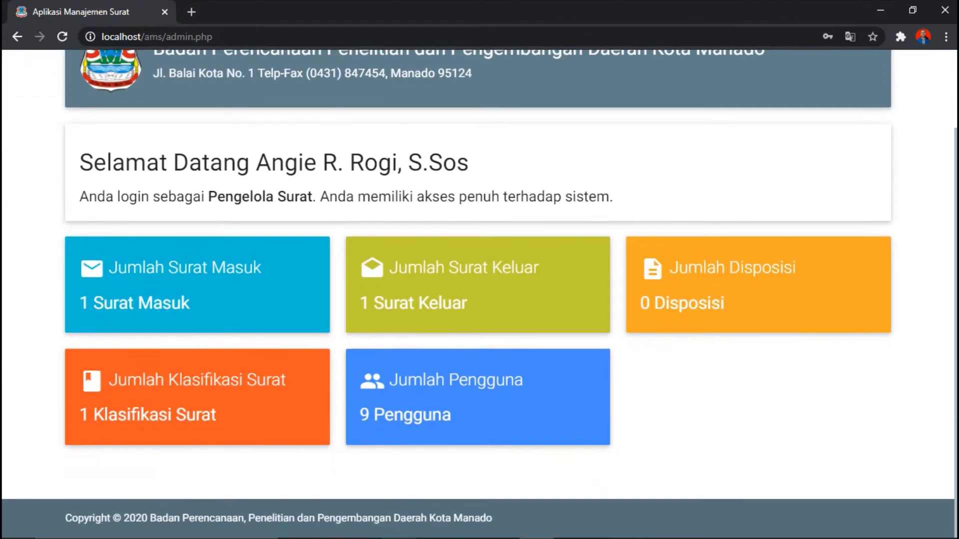
scroll(480, 293, up, 2)
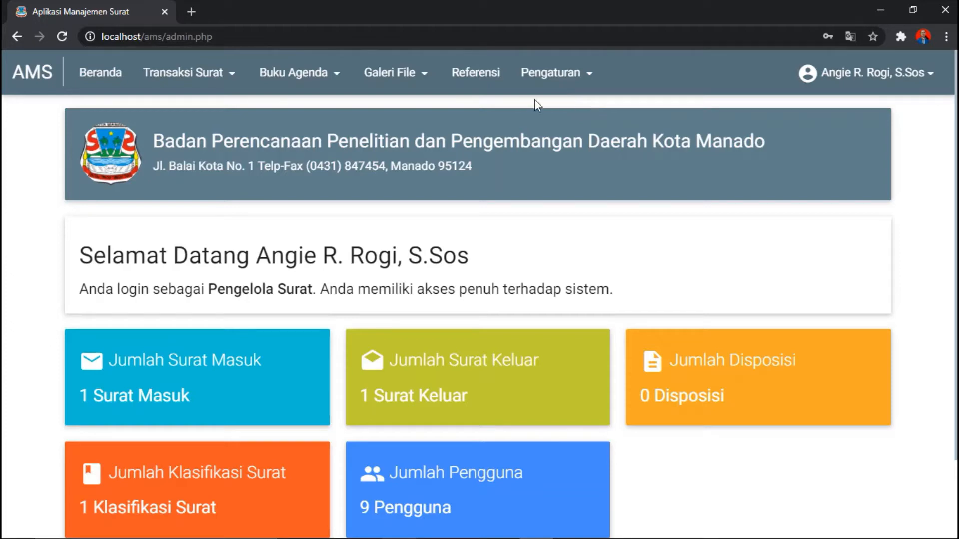
click(232, 80)
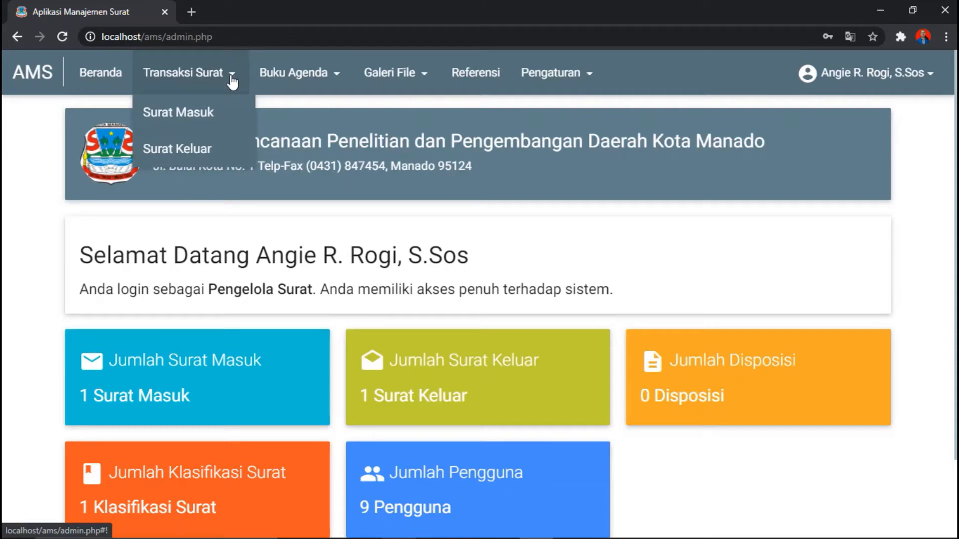
Step: Go to the Surat Masuk list and start a new entry with Tambah Data
click(233, 114)
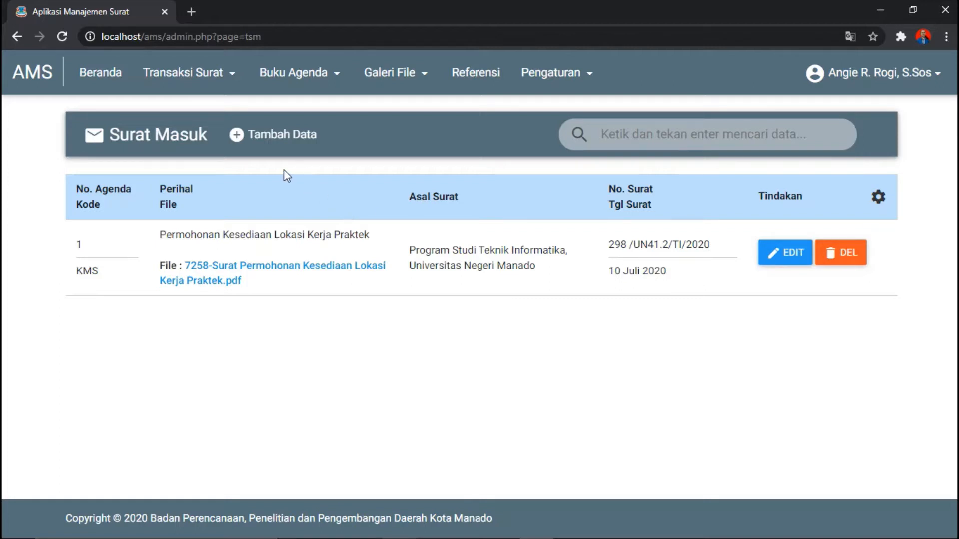
click(285, 142)
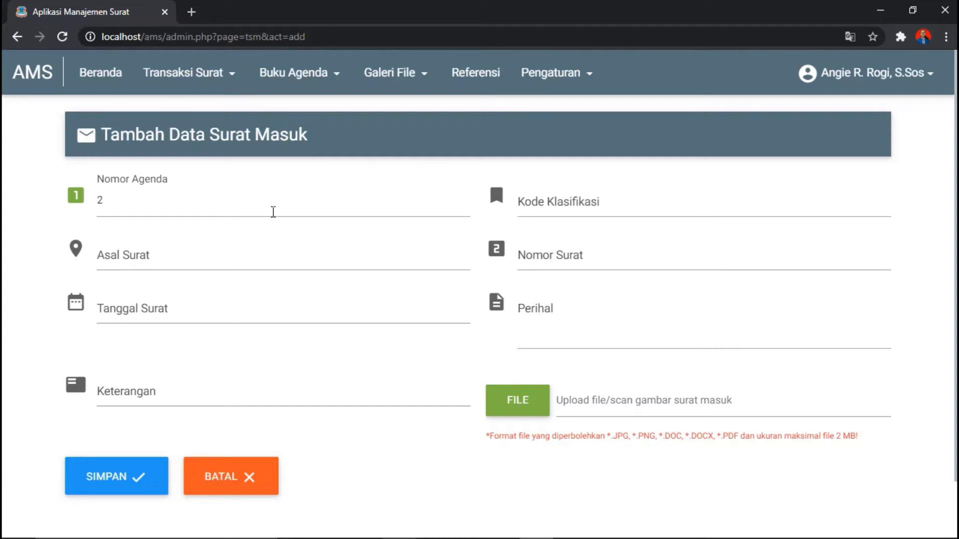
Step: Set Asal Surat to Program Studi Teknik Informatika, Universitas Negeri Manado and Tanggal Surat to 2020-11-18
click(180, 256)
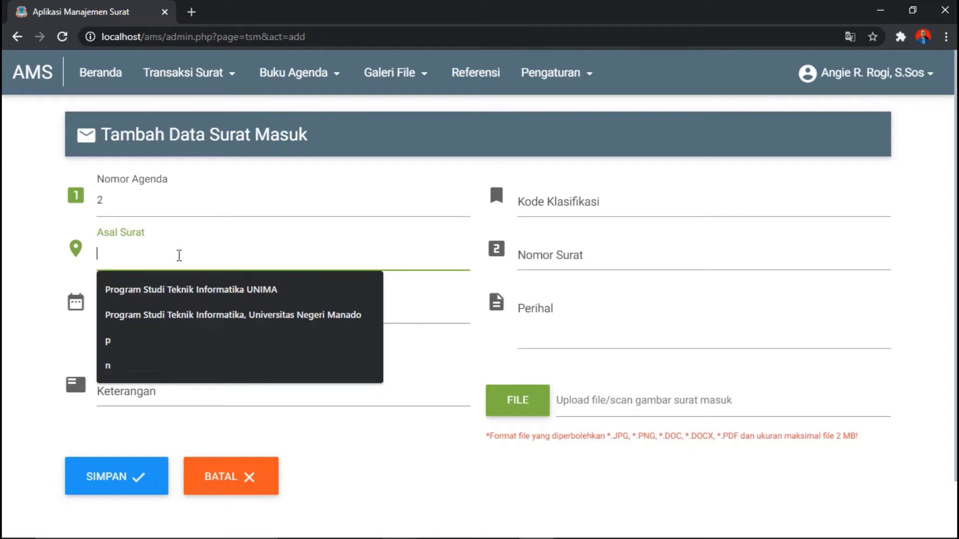
click(204, 315)
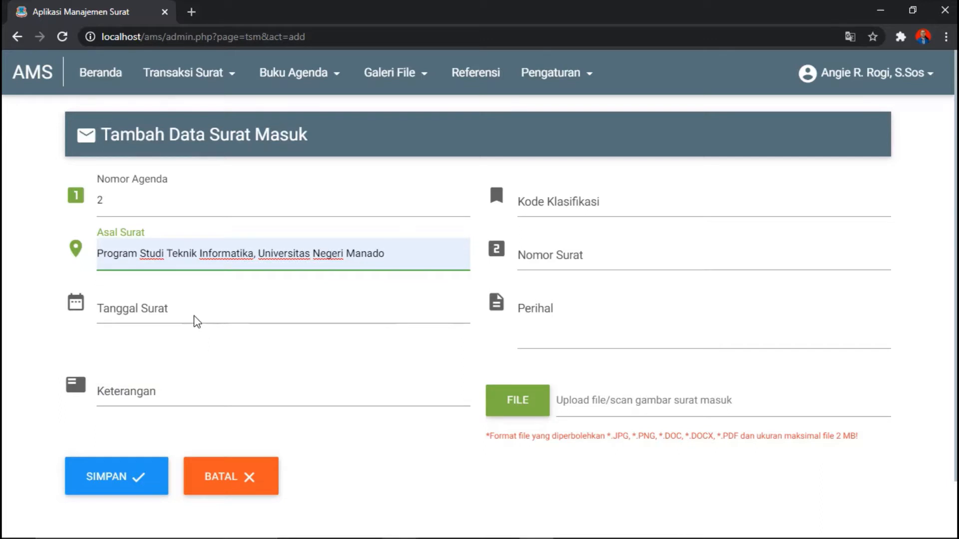
click(133, 309)
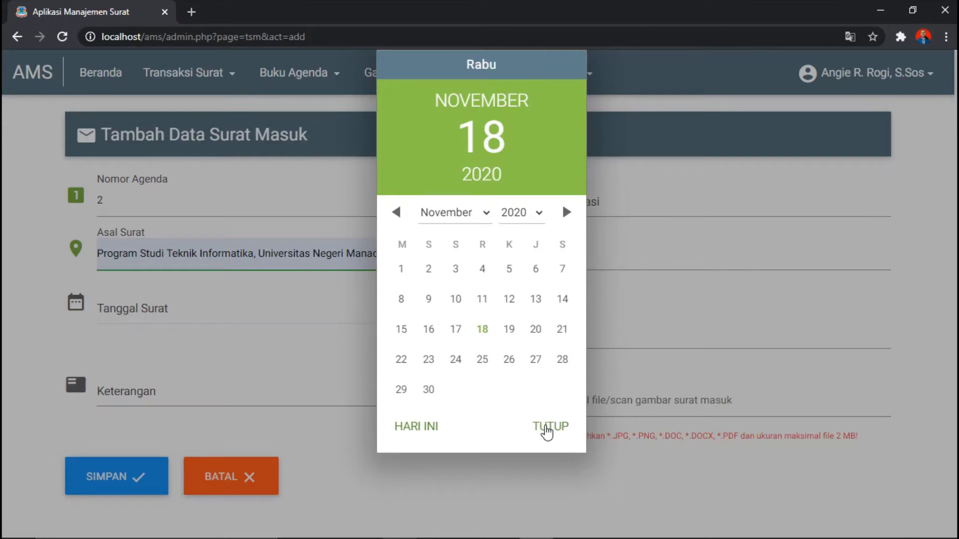
click(547, 427)
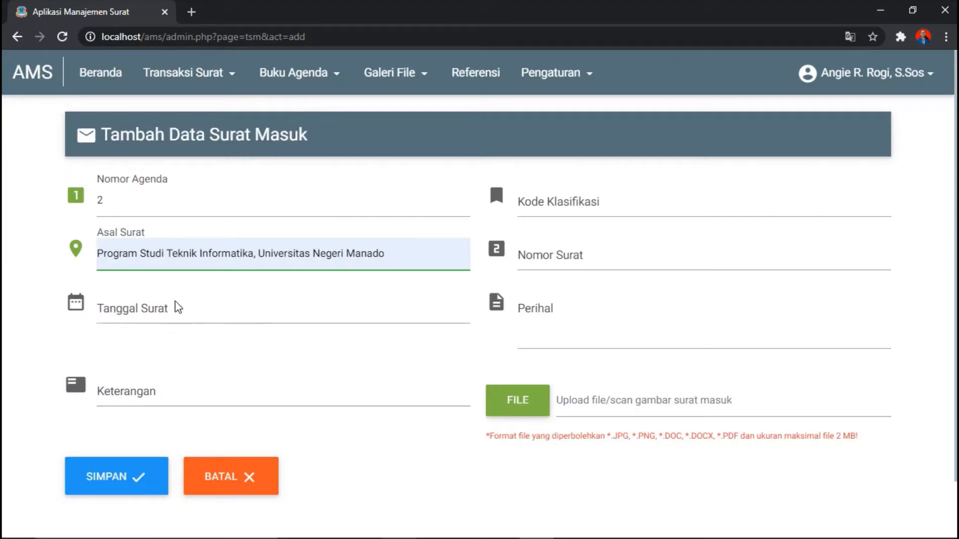
click(145, 305)
click(482, 331)
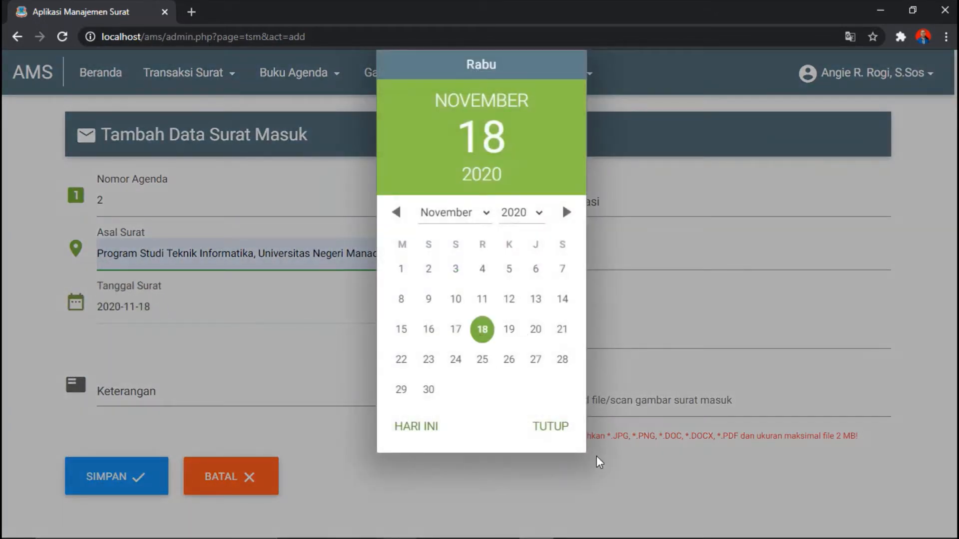
click(551, 428)
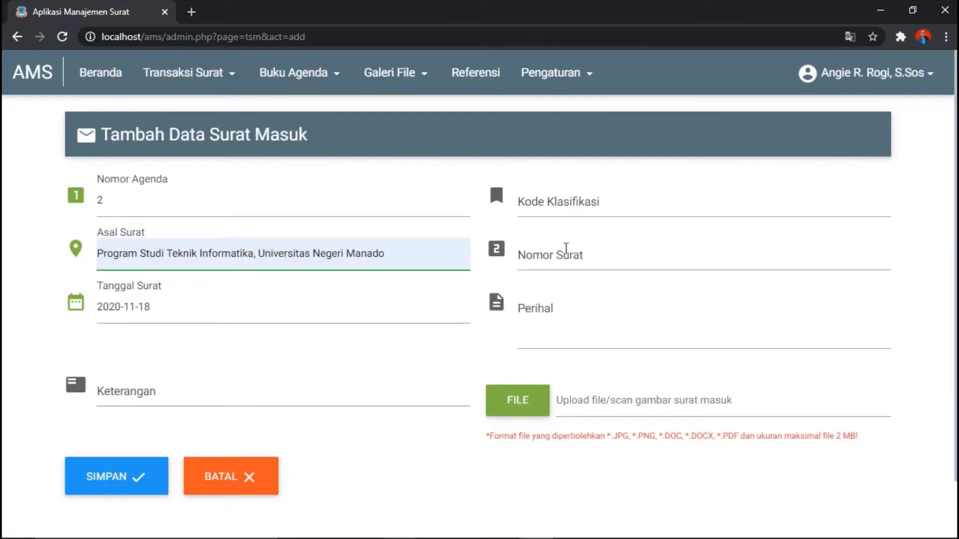
click(541, 205)
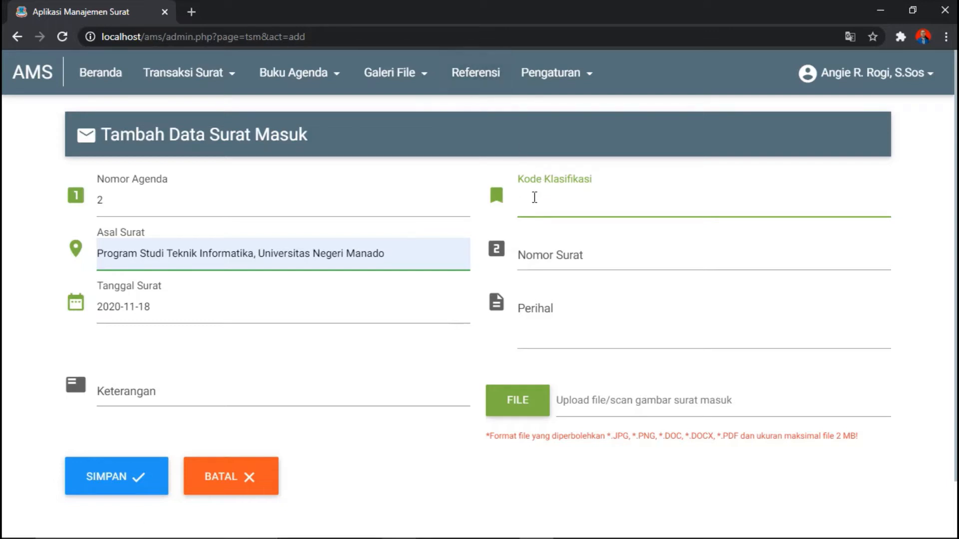
Step: Choose classification KMS Kemahasiswaan and letter number ABC123
text(km)
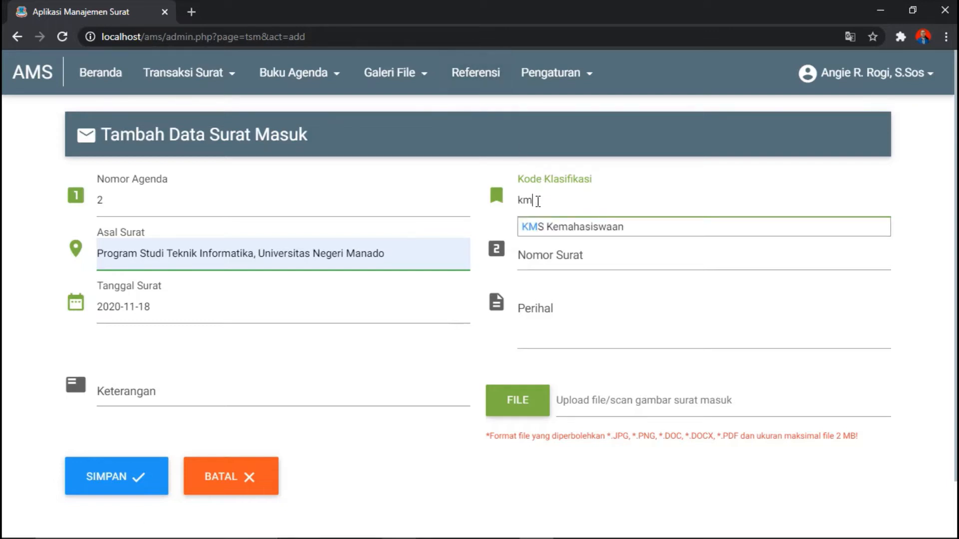
click(563, 229)
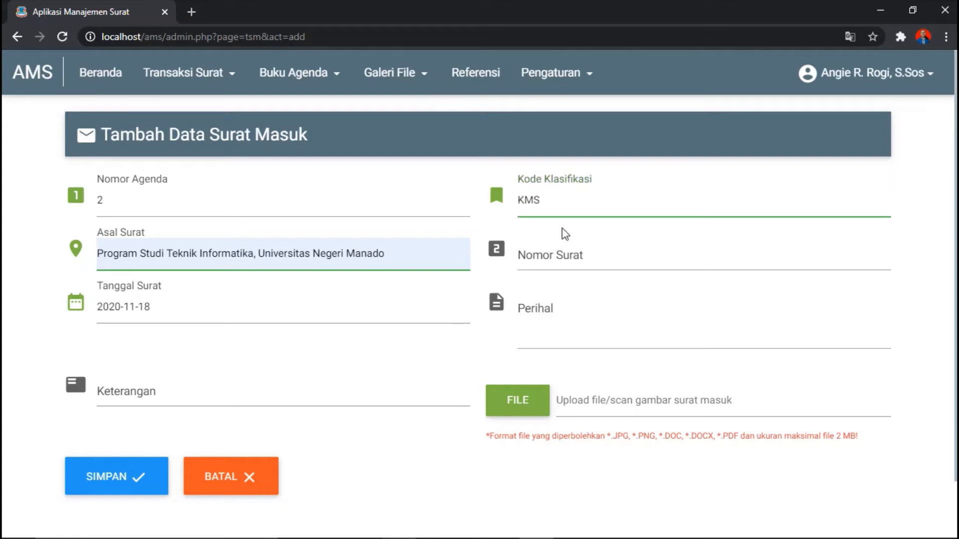
click(563, 259)
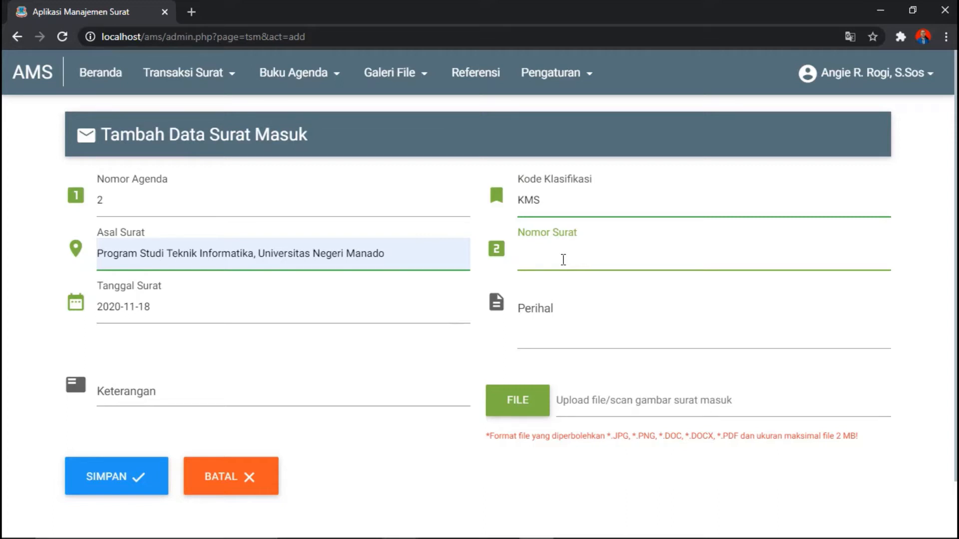
text(ab)
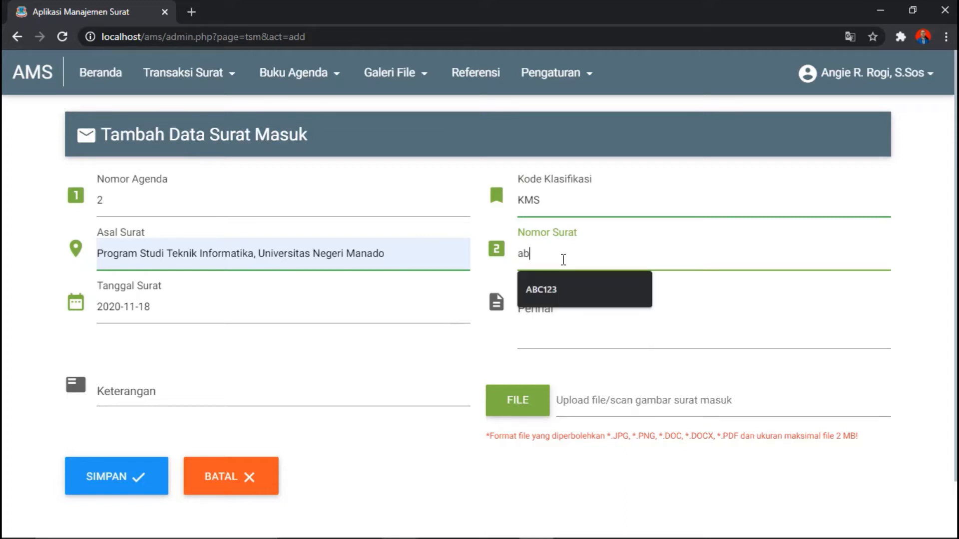
click(577, 289)
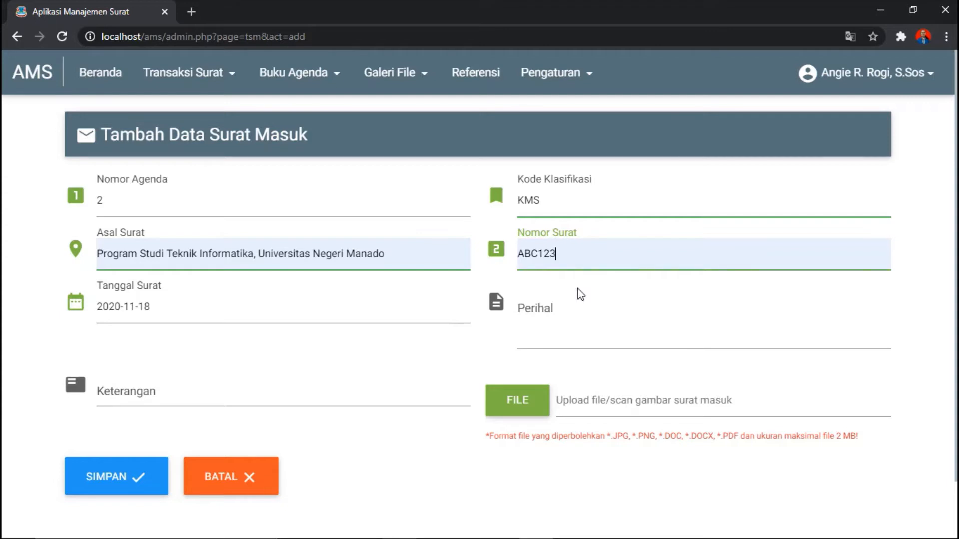
Step: Enter Perihal 'Permohonan Pelaksanaan Seminar Smart City' and Keterangan 'Tidak Ada'
click(559, 307)
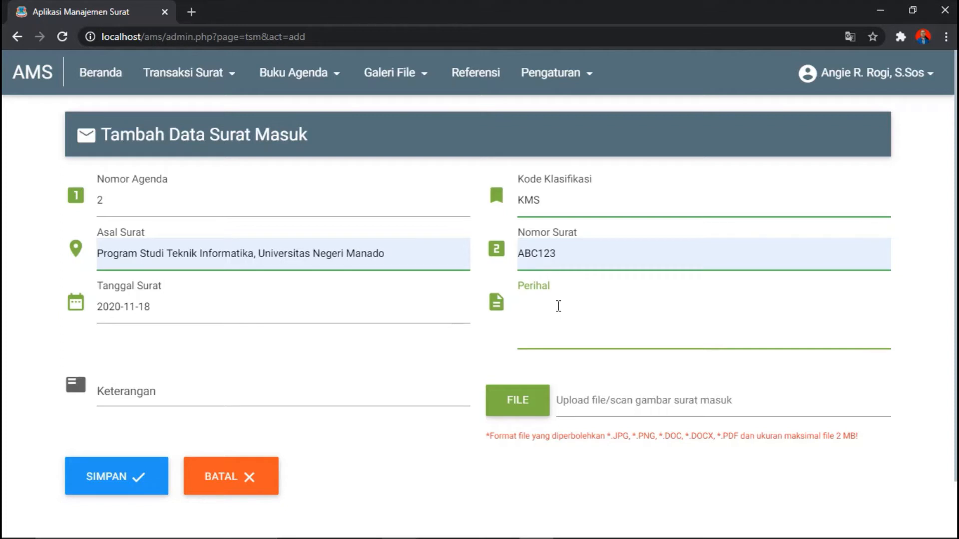
text(Permohonan Pelaksanaan)
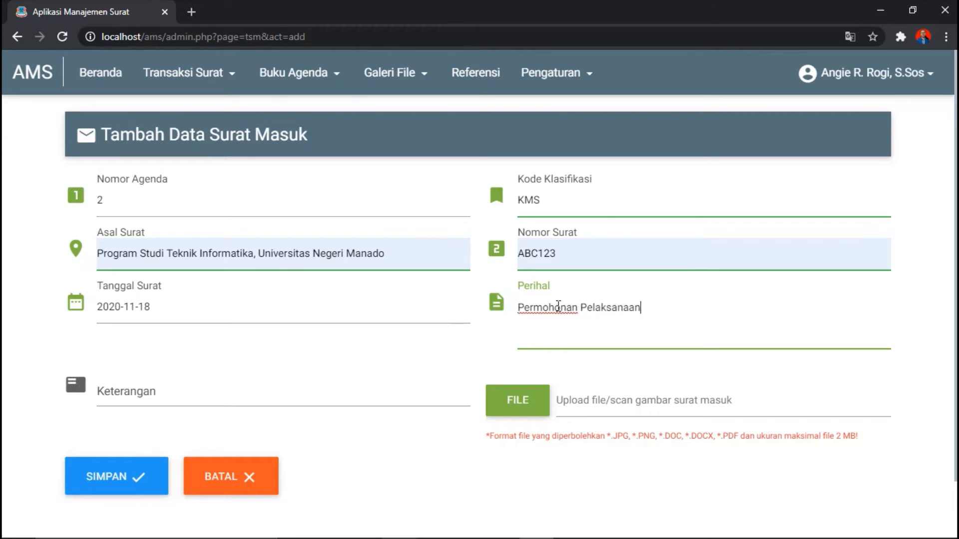
text( Seminar S)
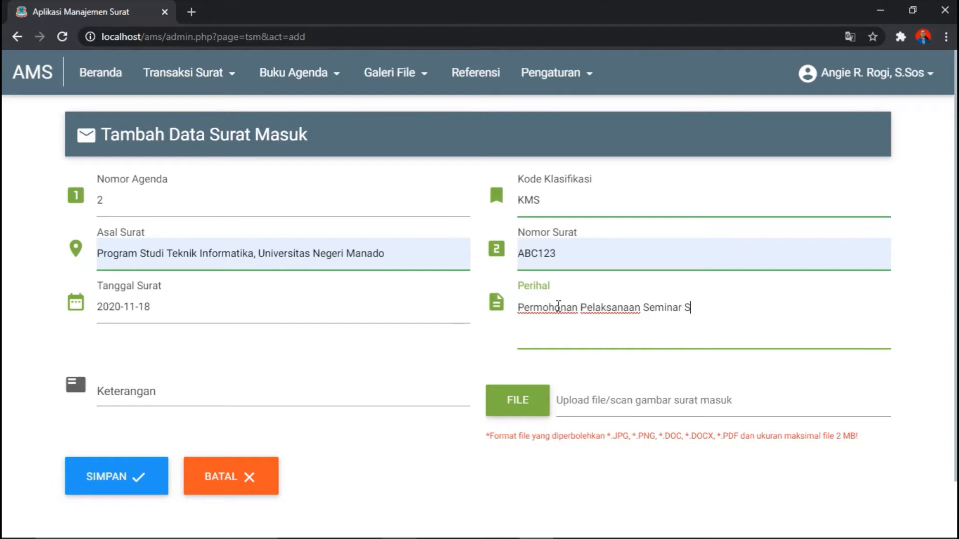
text(mart City)
click(156, 388)
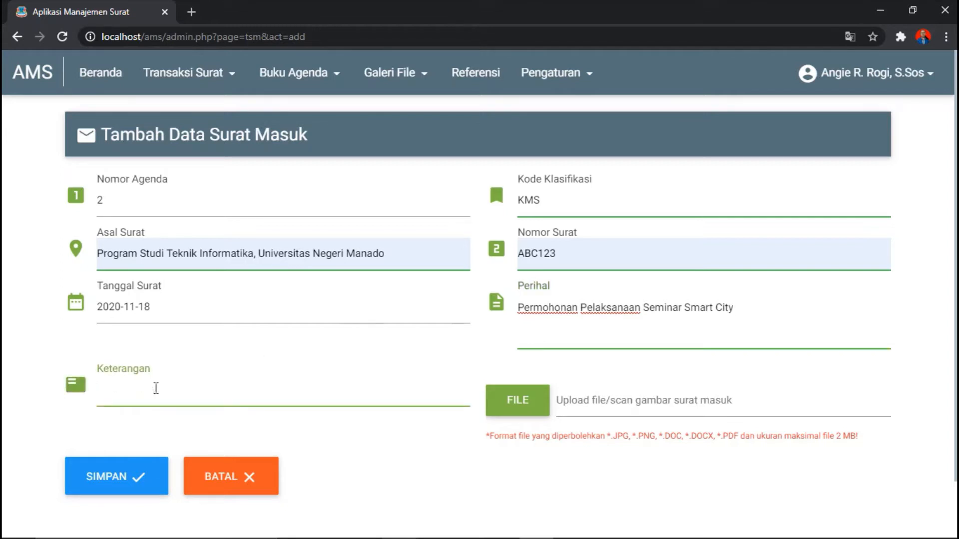
text(Tidak Ada)
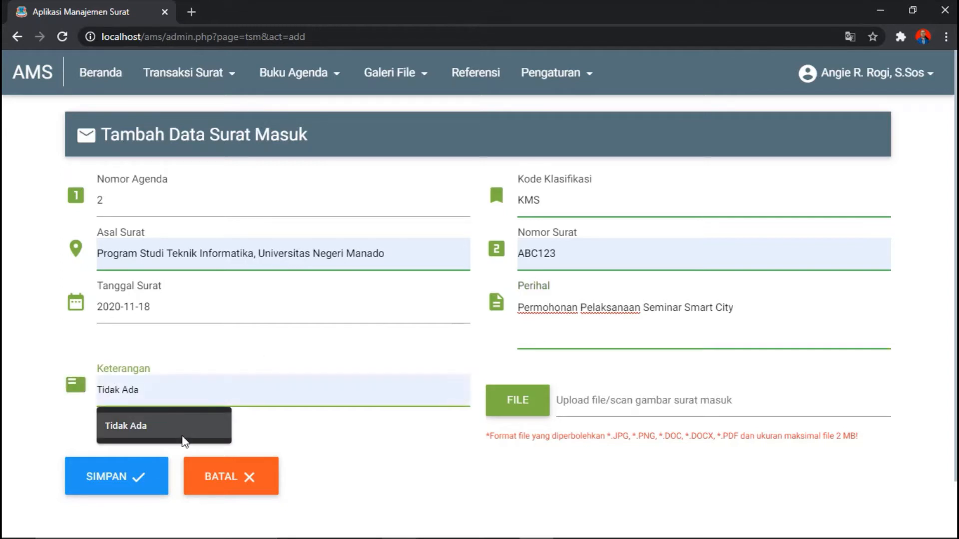
click(182, 439)
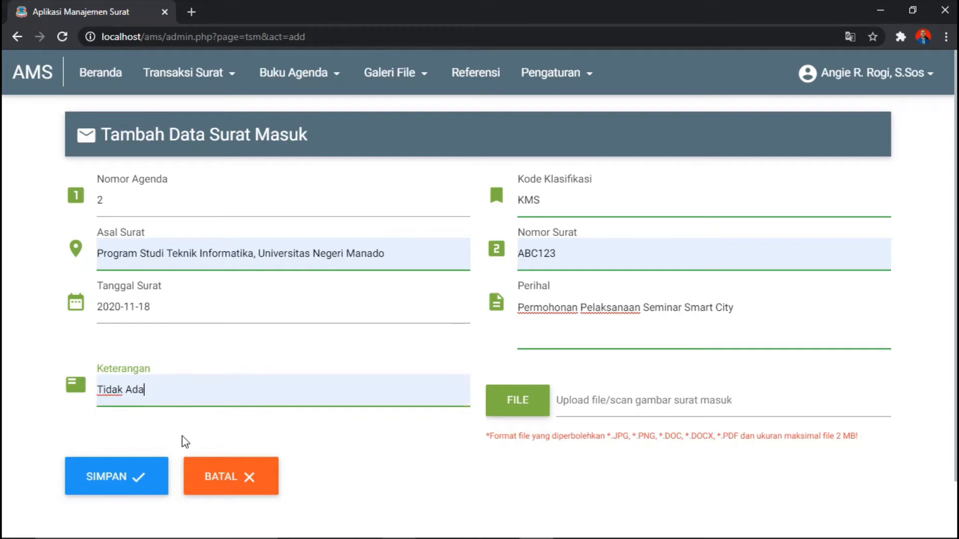
Step: Attach 'Surat Permohonan Kesediaan Lokasi Seminar Smart City.pdf' from the AMS BAPELITBANGDA folder
click(527, 416)
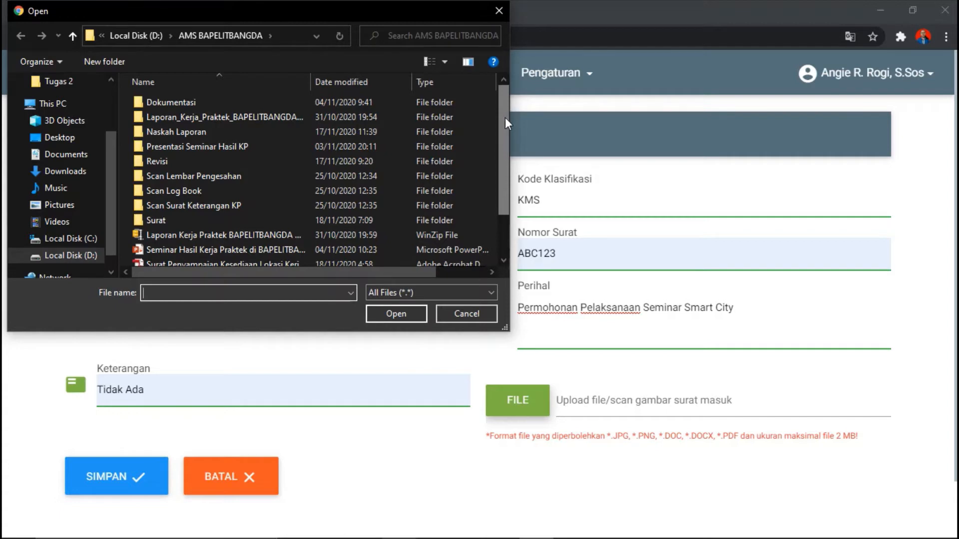
drag(505, 118, 503, 118)
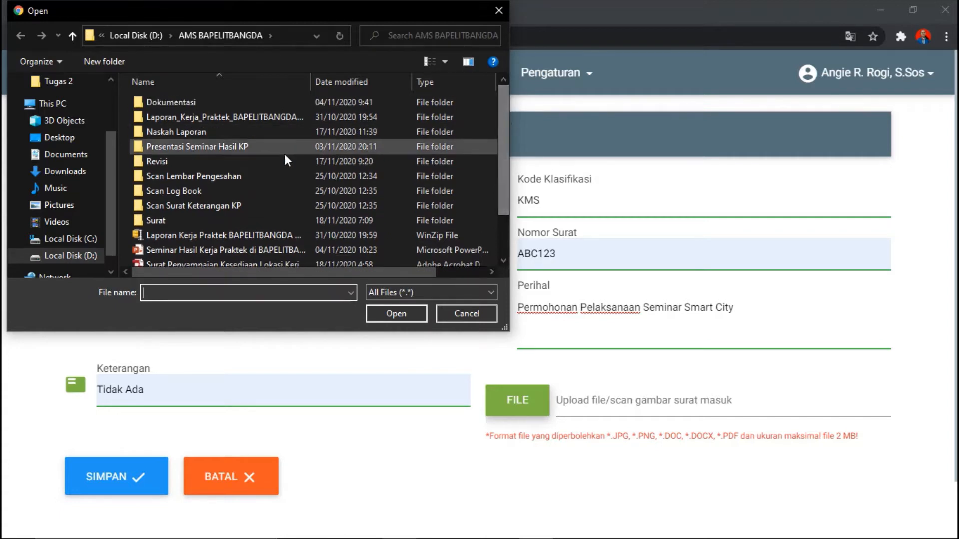
double_click(259, 217)
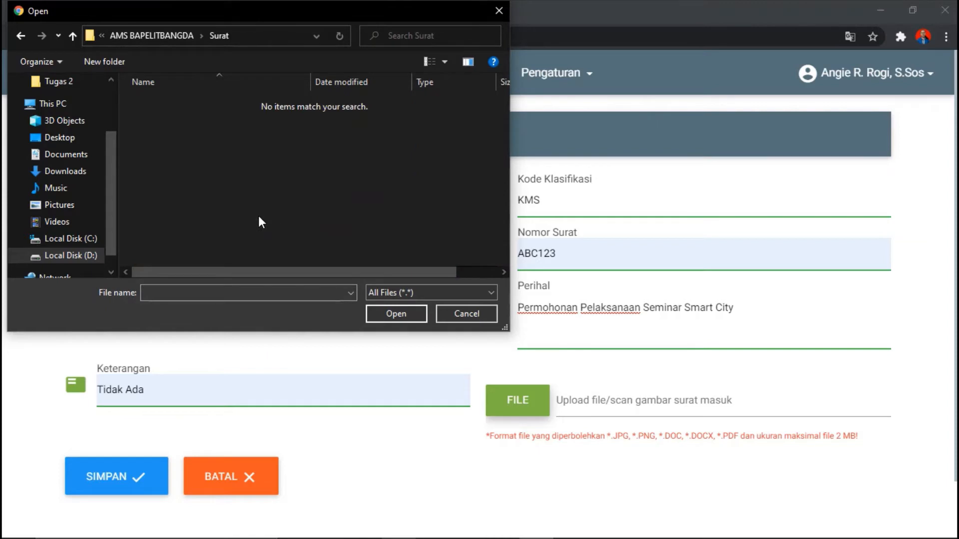
click(179, 36)
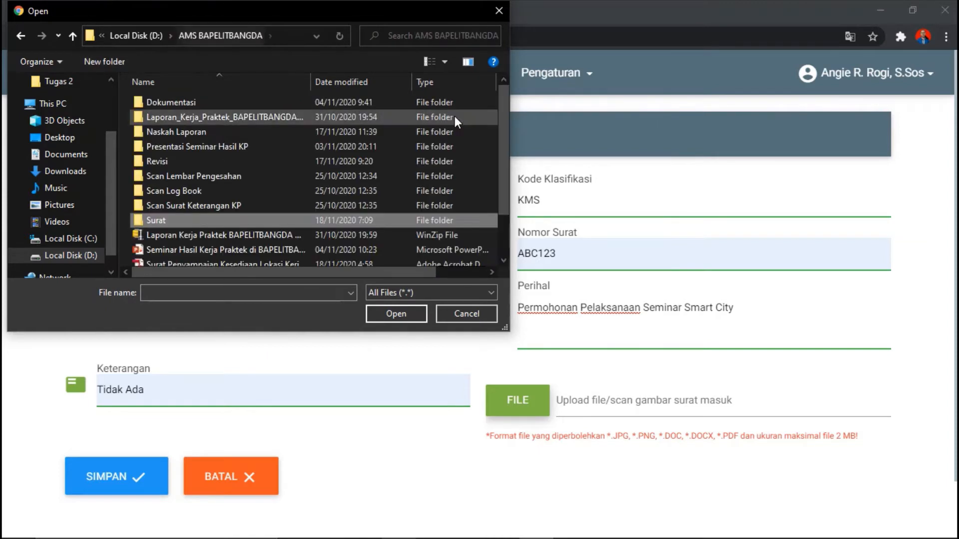
drag(502, 140, 504, 232)
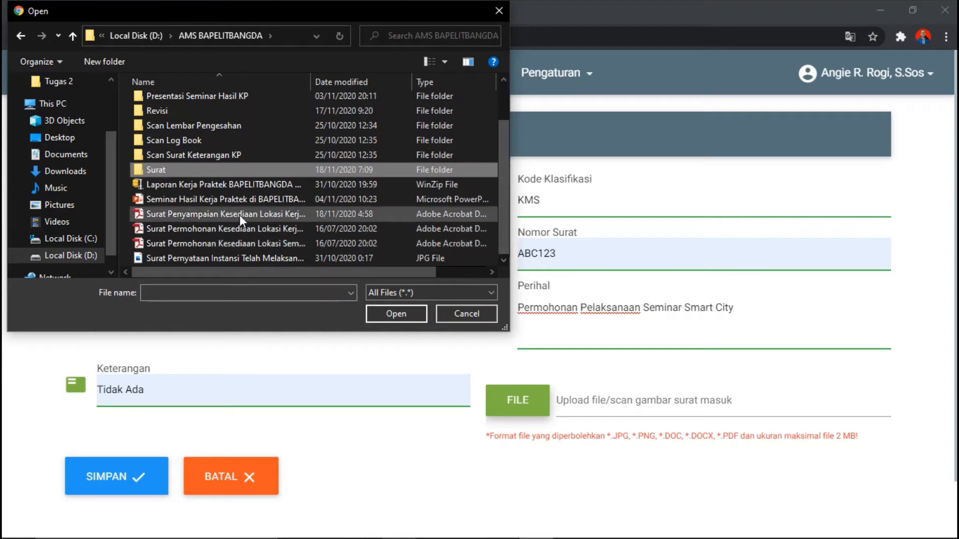
click(250, 247)
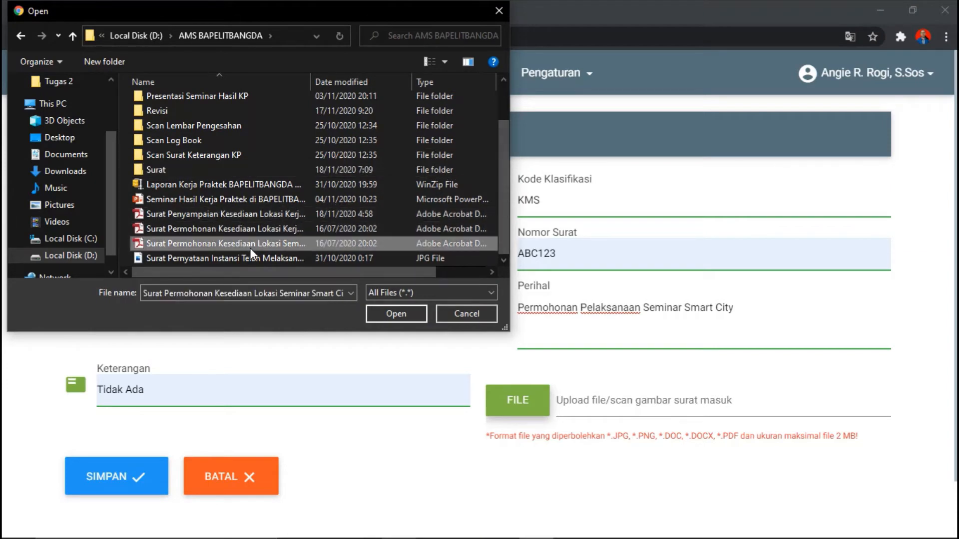
click(380, 313)
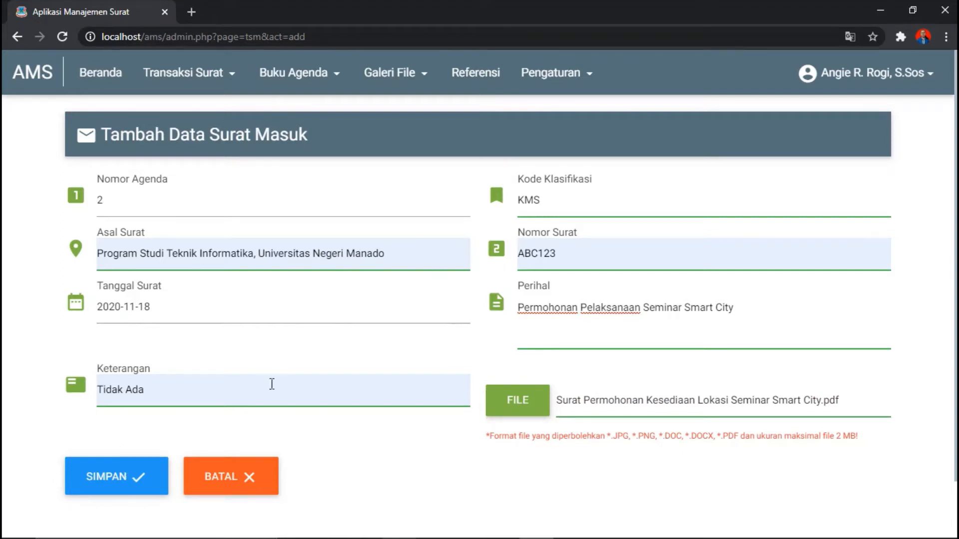
Step: Save the Smart City seminar letter as agenda 2 and open its record for editing
click(111, 481)
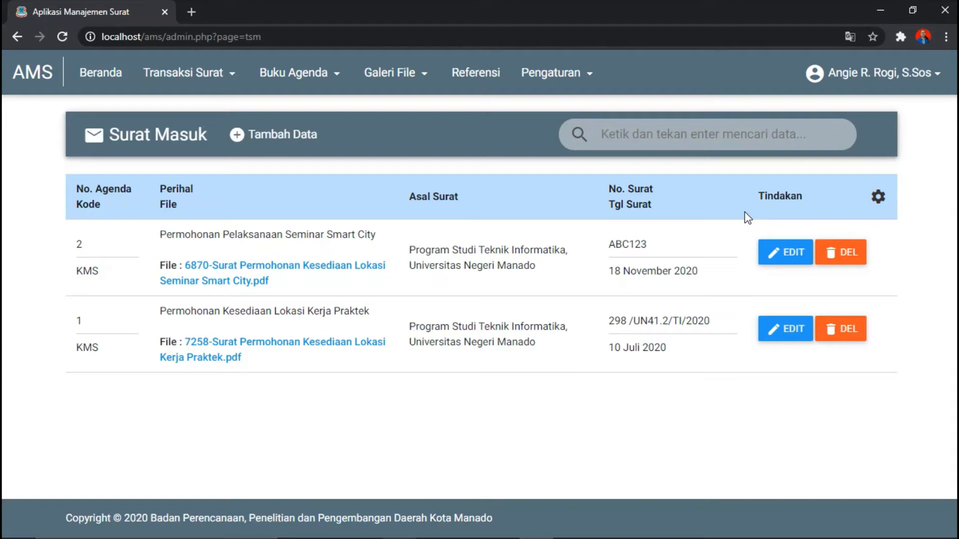
click(806, 261)
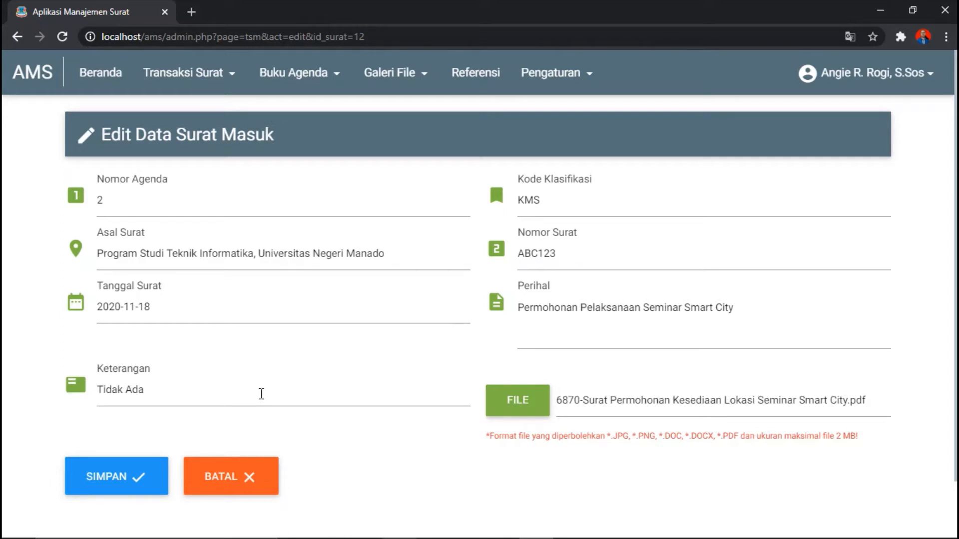
Step: Cancel the edit form and start deleting the agenda-2 Smart City seminar letter
click(263, 475)
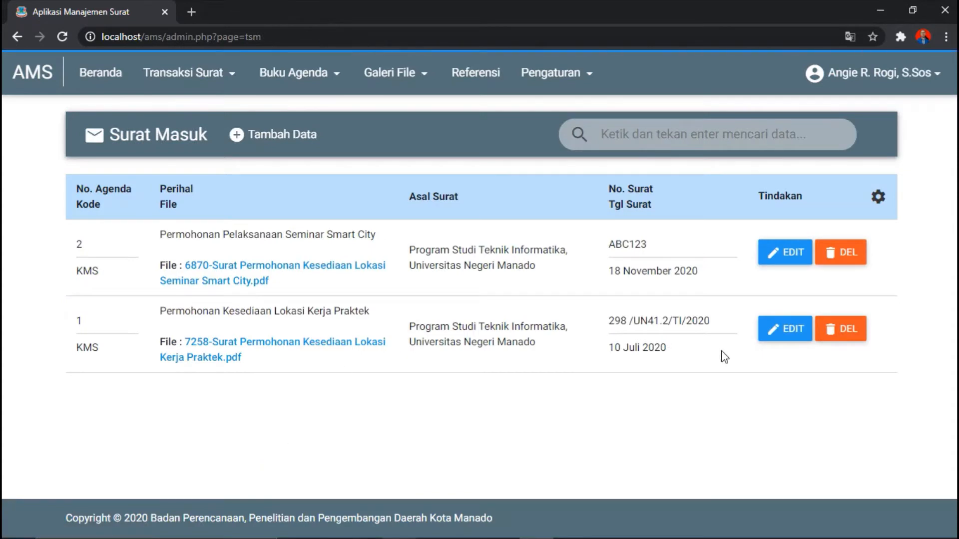
click(855, 254)
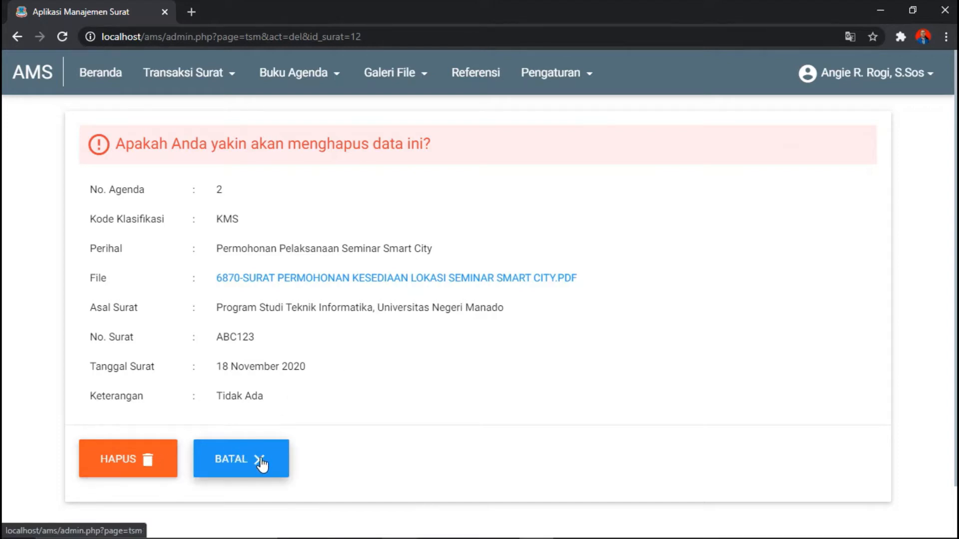
Step: Confirm deletion of the Smart City letter and reopen the Transaksi Surat menu
click(170, 461)
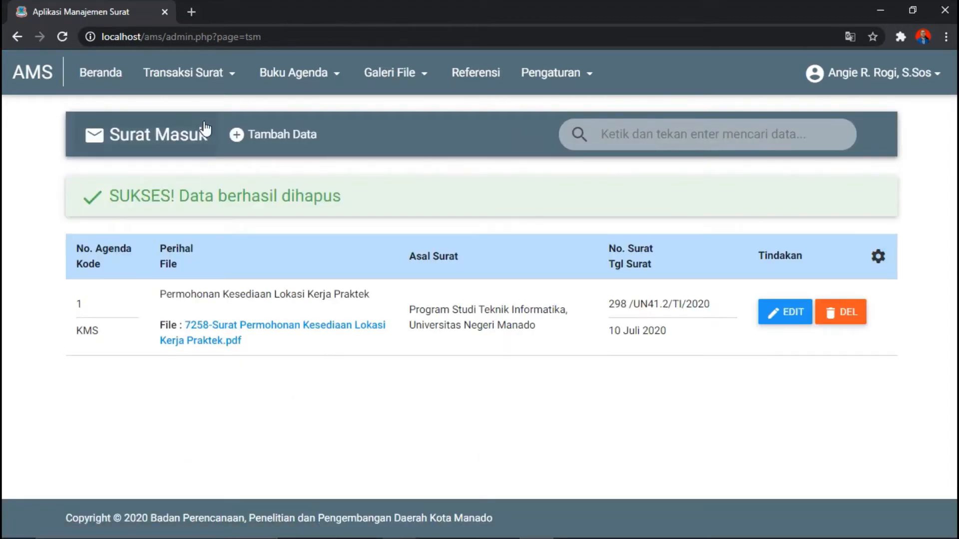
click(207, 92)
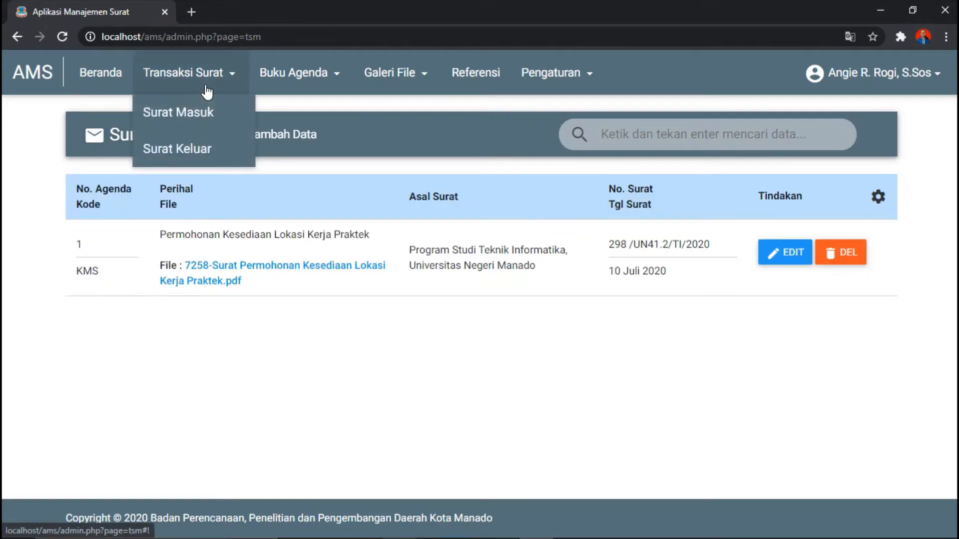
Step: Open the Surat Keluar list, which shows the single KMS letter 'Penyampaian Kesediaan Lokasi Kerja Praktek'
click(208, 157)
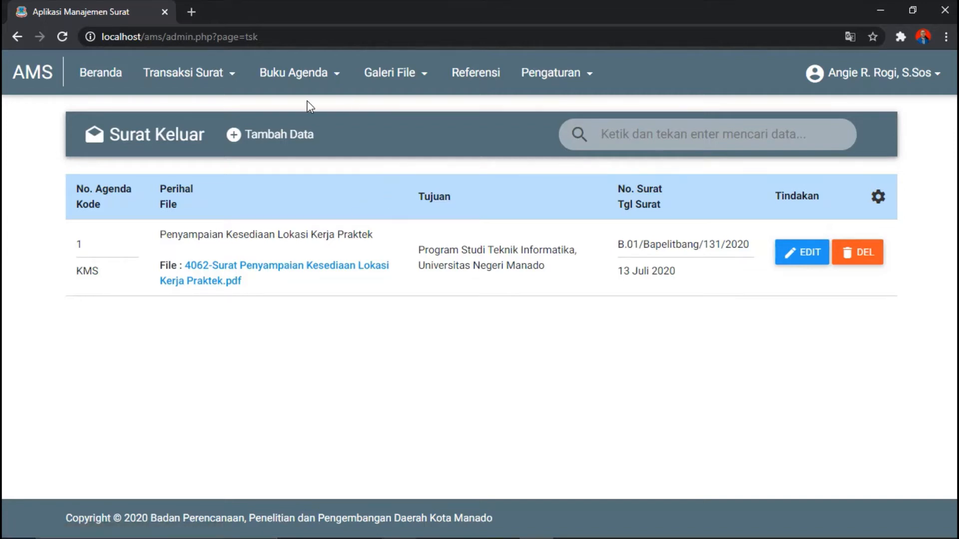
click(336, 80)
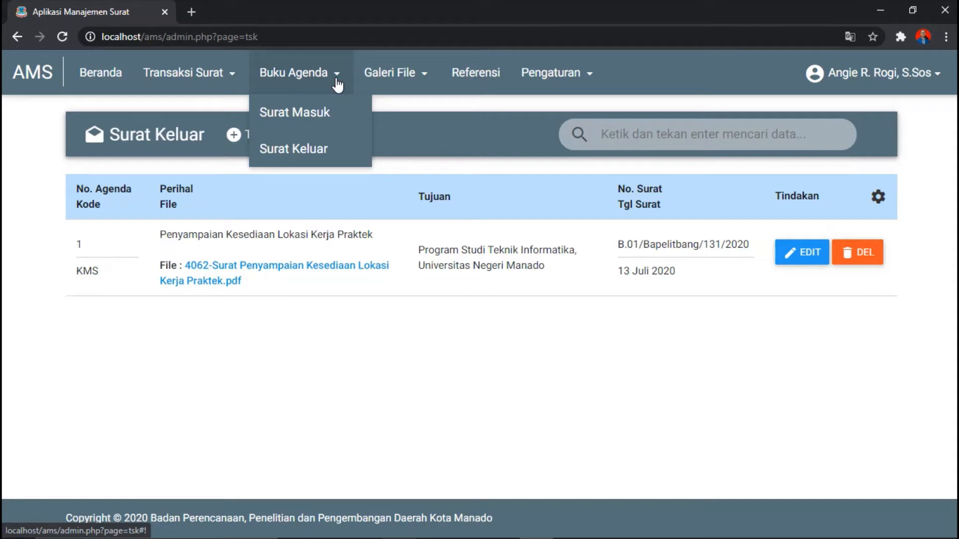
Step: On the Cetak Agenda Surat Masuk page, set the date range from 2020-11-01 to 2020-11-30
click(335, 122)
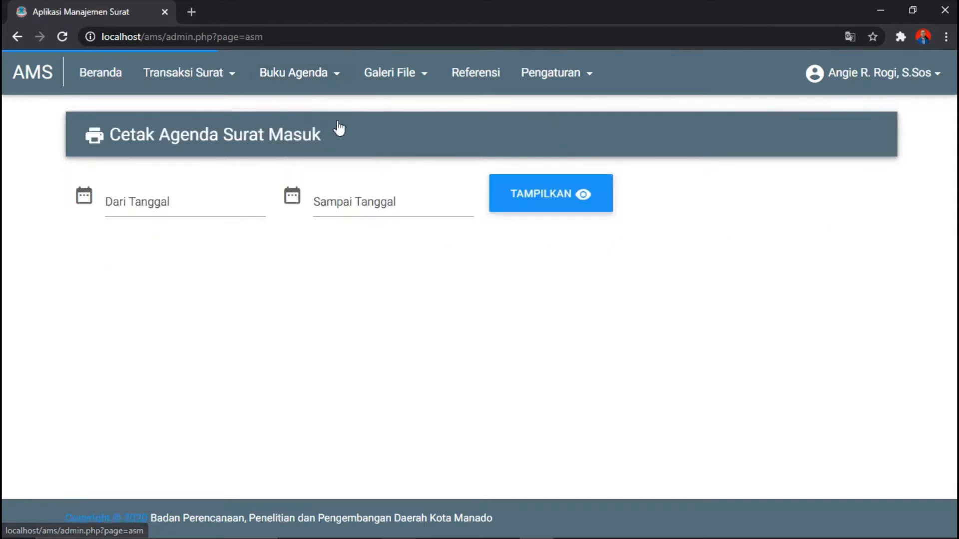
click(137, 205)
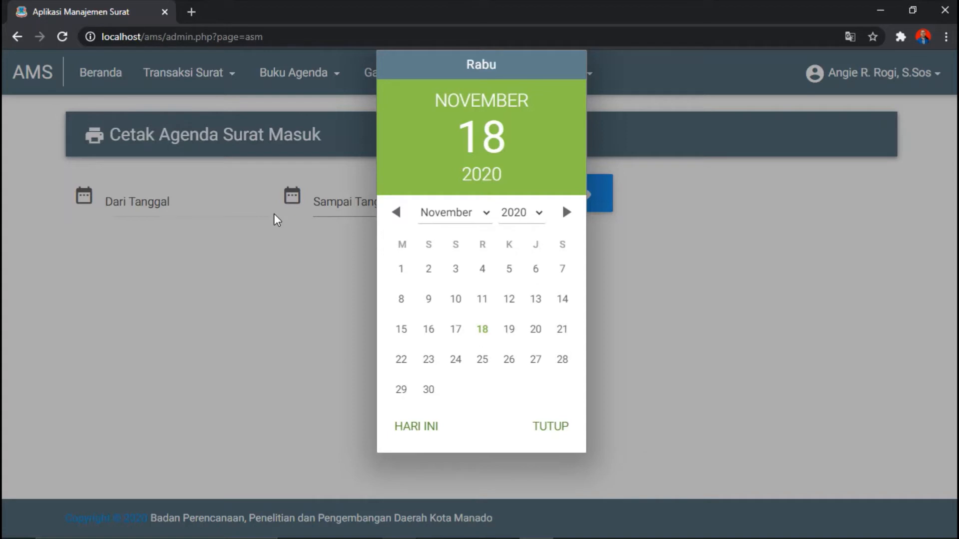
click(402, 273)
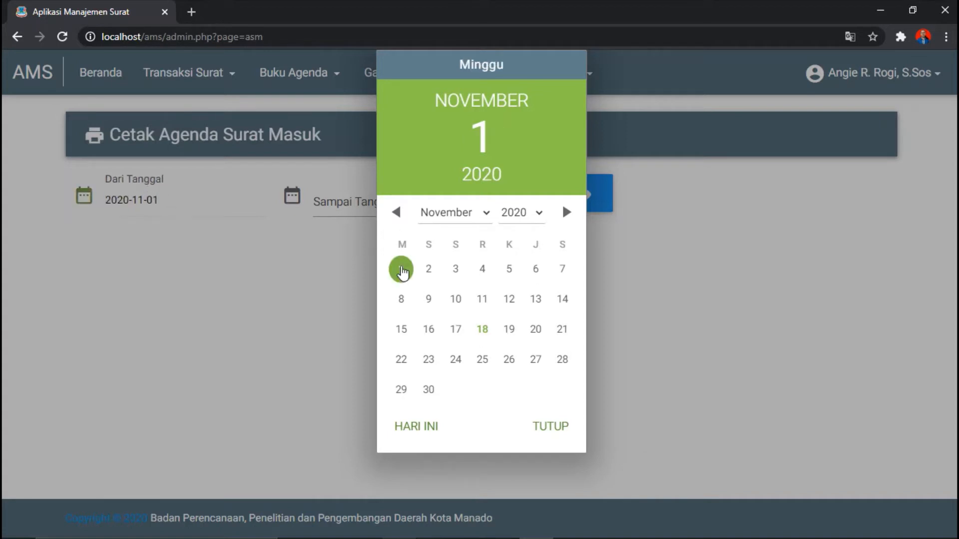
click(549, 437)
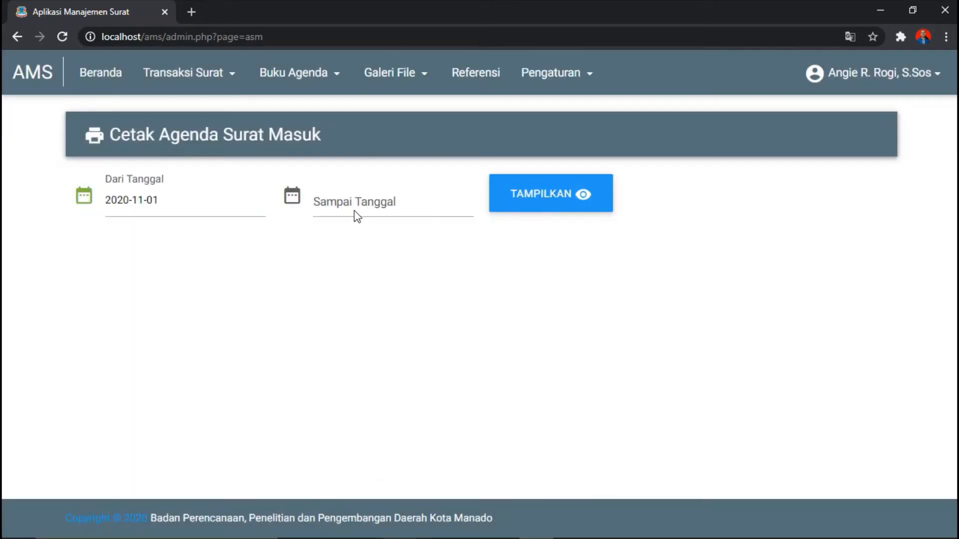
click(346, 198)
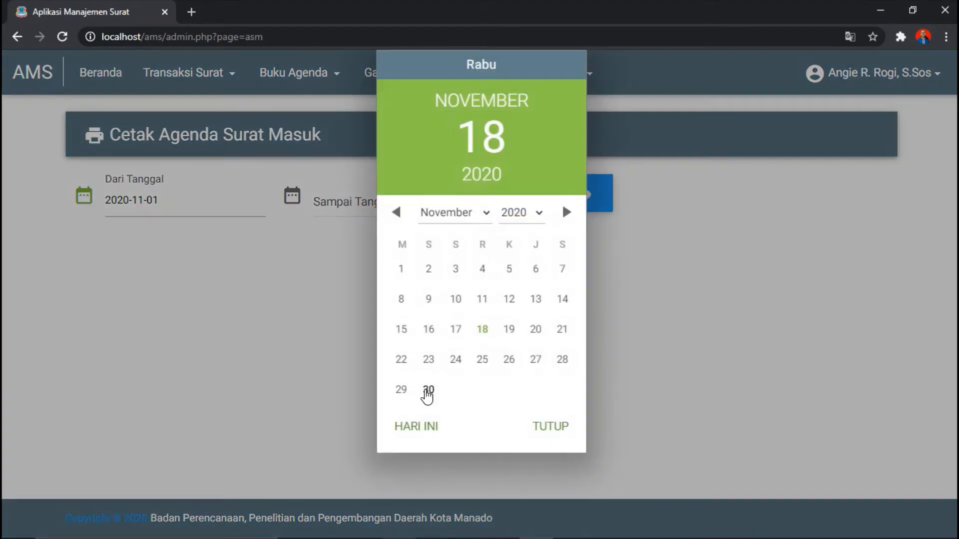
click(429, 391)
click(563, 438)
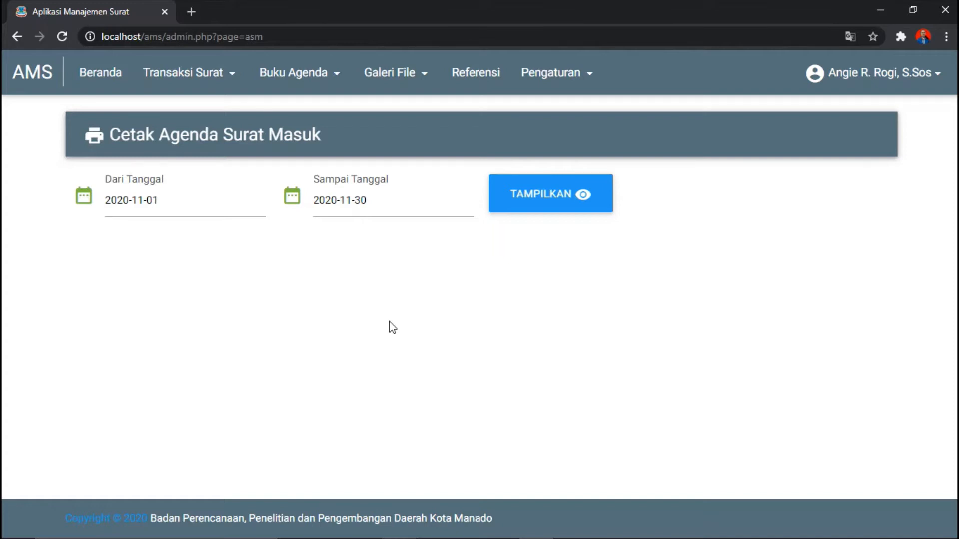
Step: Display and print-preview the November 2020 incoming agenda, then go to Cetak Agenda Surat Keluar
click(542, 200)
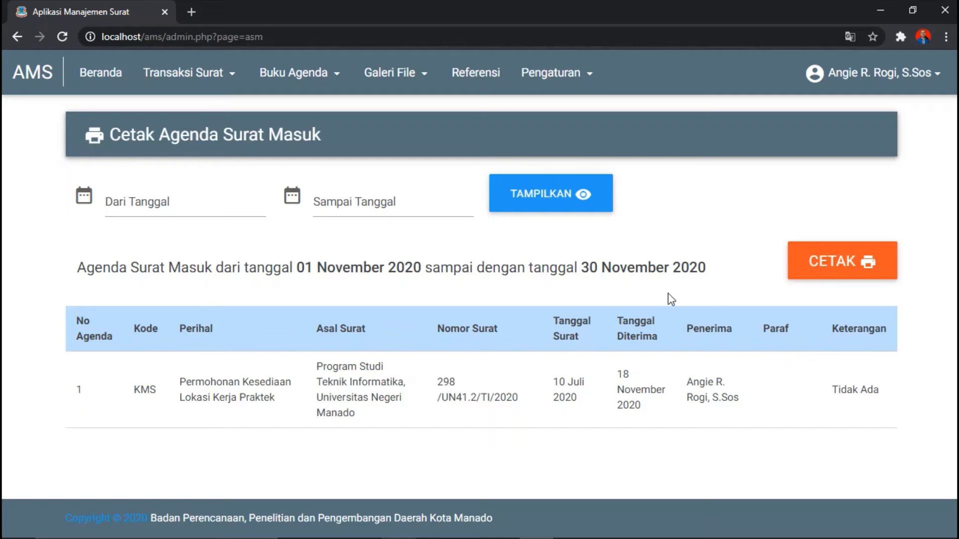
click(844, 268)
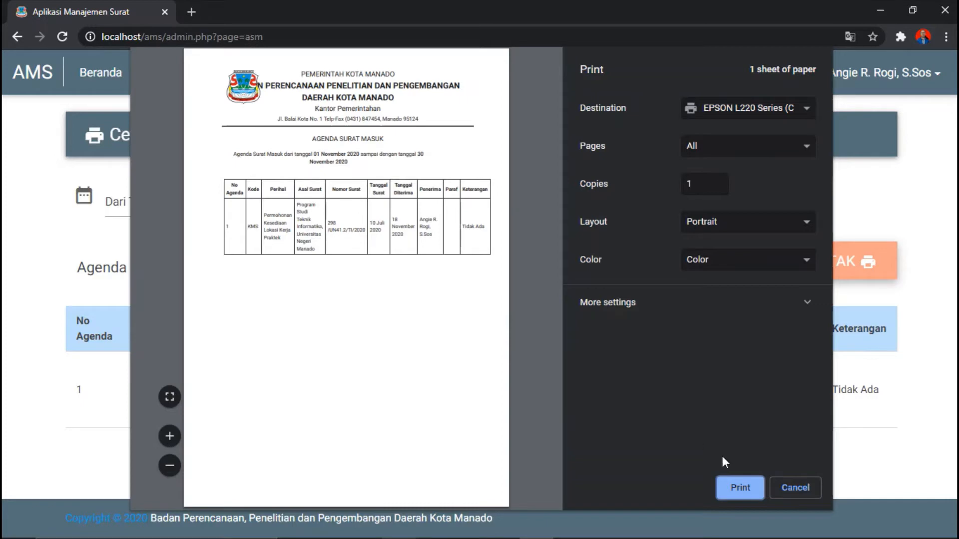
click(790, 491)
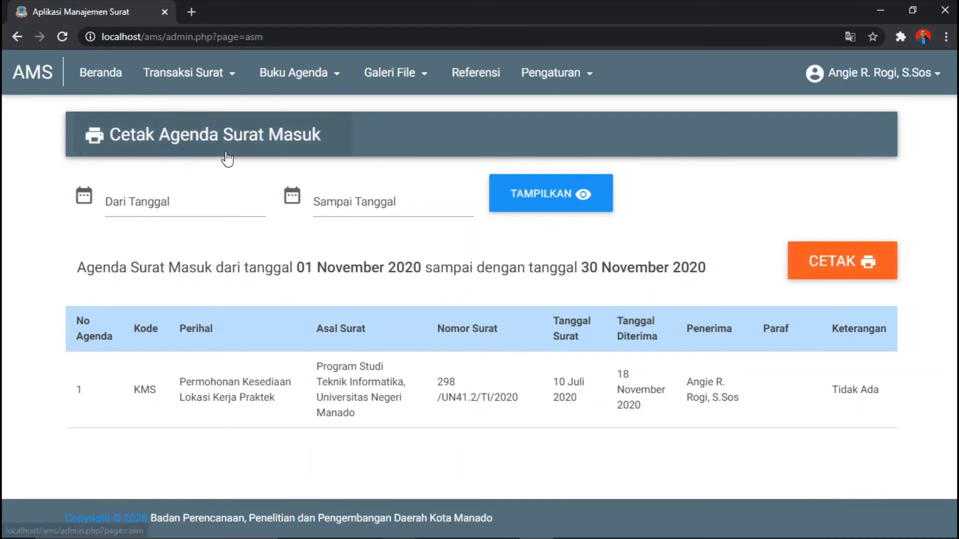
click(285, 80)
click(295, 150)
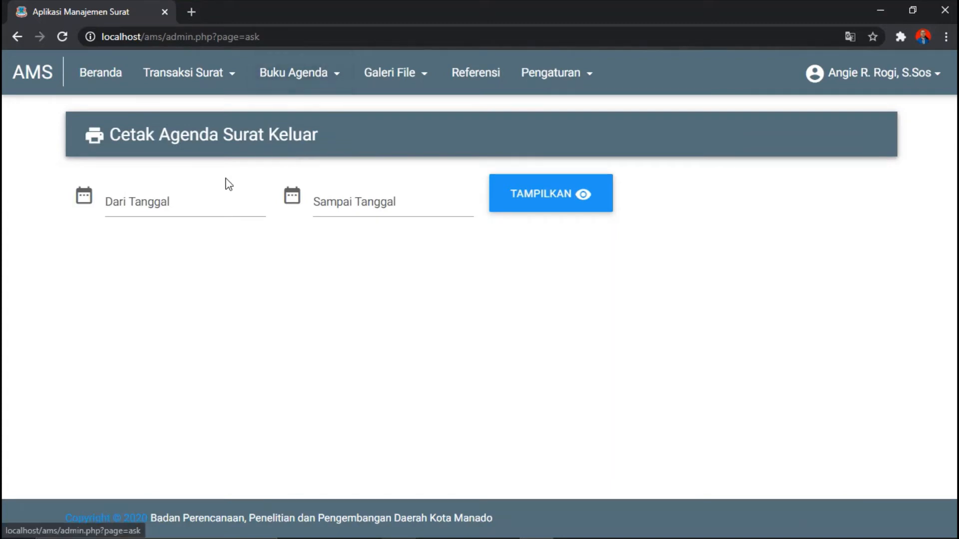
Step: Set the outgoing agenda date range from 1 November to 30 November 2020
click(163, 205)
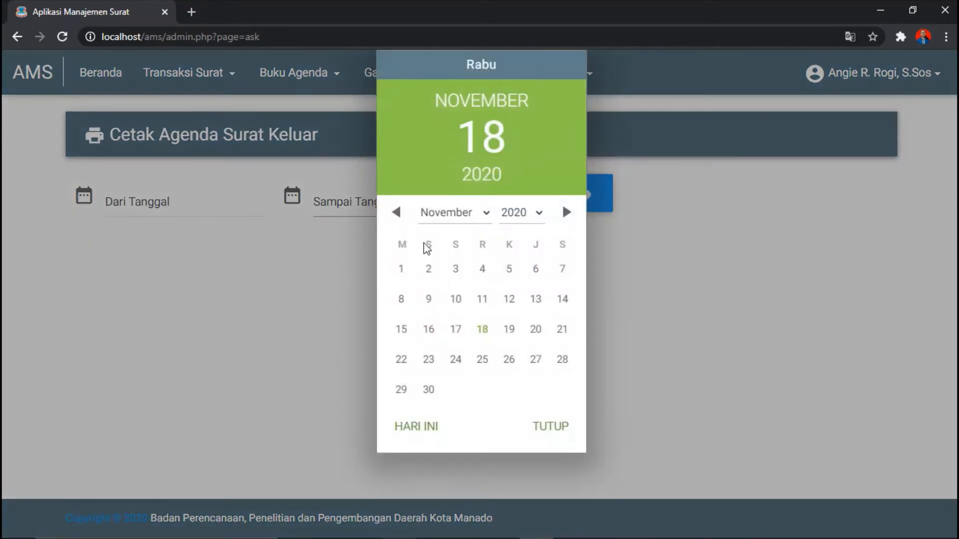
click(404, 272)
click(551, 429)
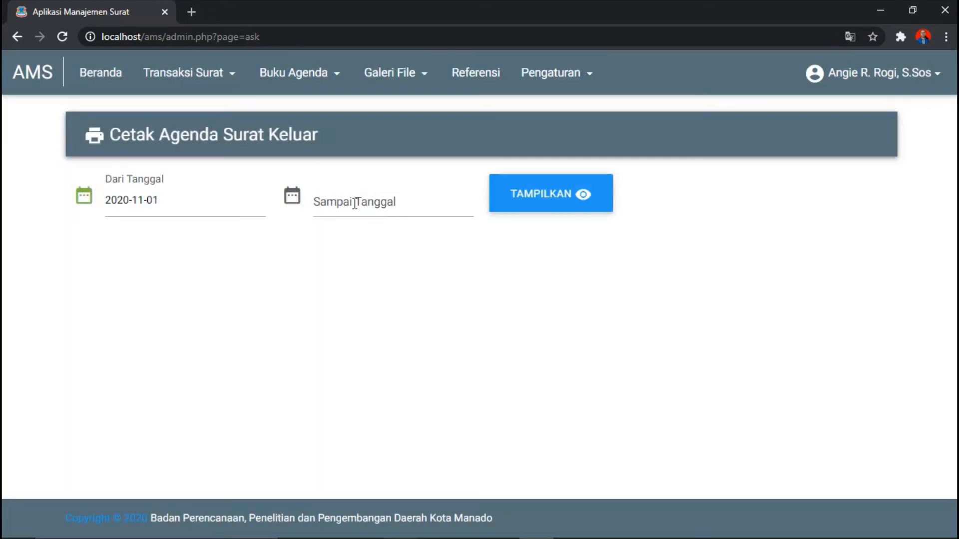
click(355, 203)
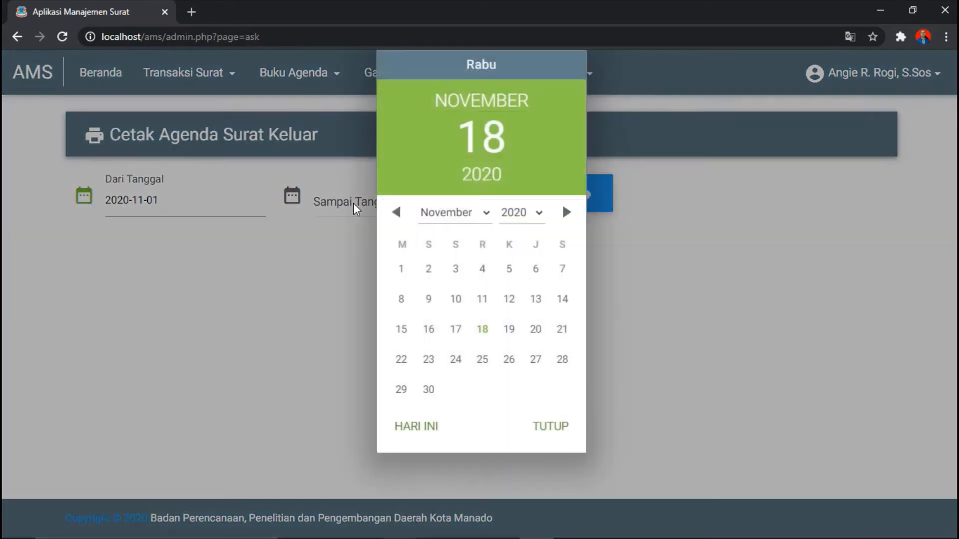
click(428, 394)
click(539, 433)
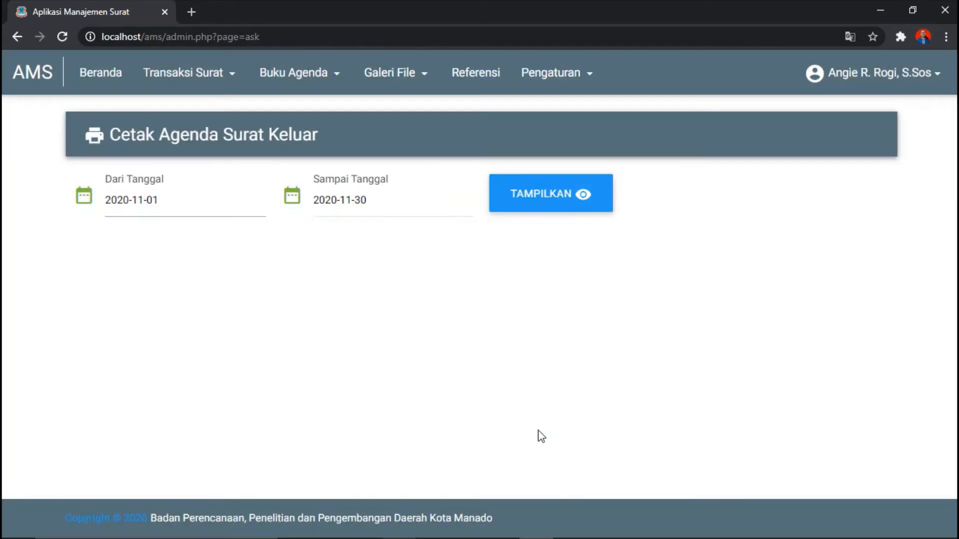
Step: Show the outgoing-letter agenda for those dates and preview its printout without printing
click(563, 192)
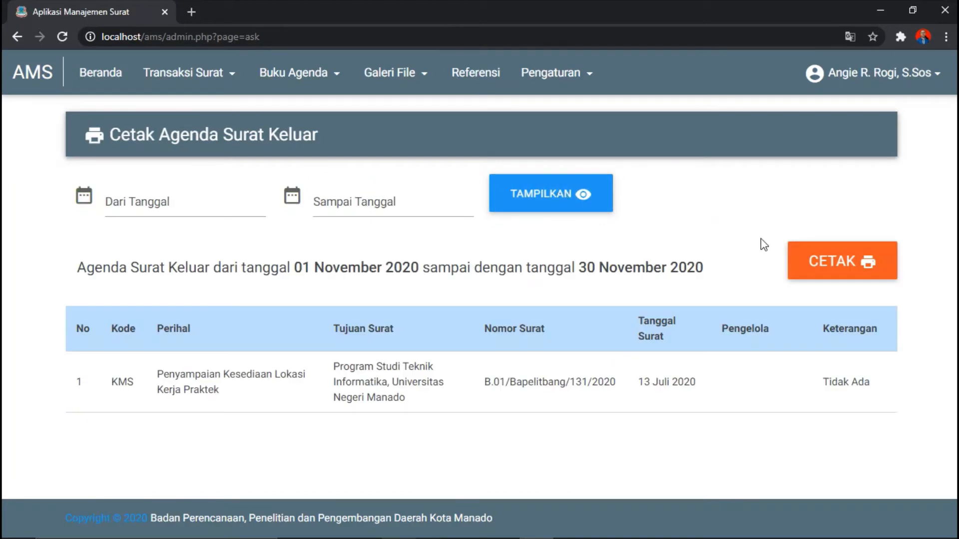
click(810, 252)
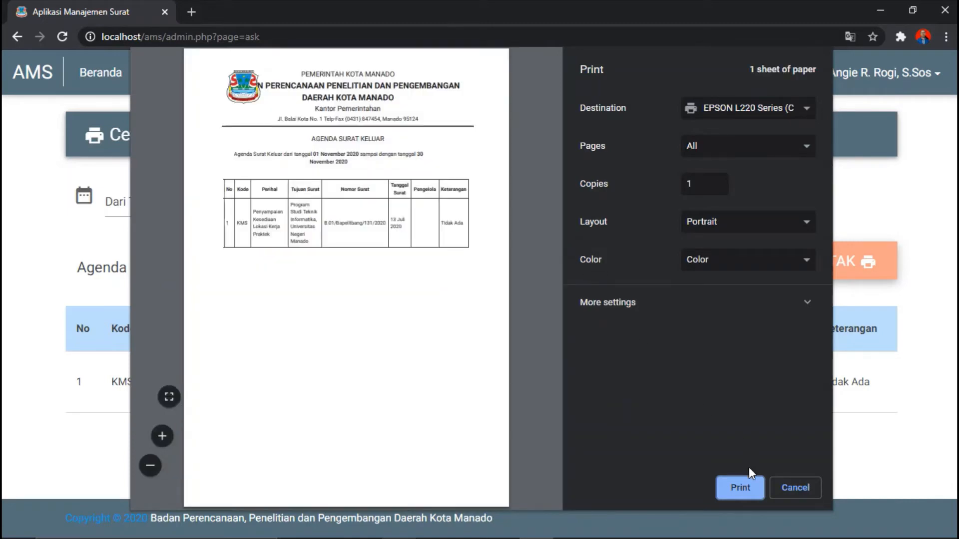
click(789, 486)
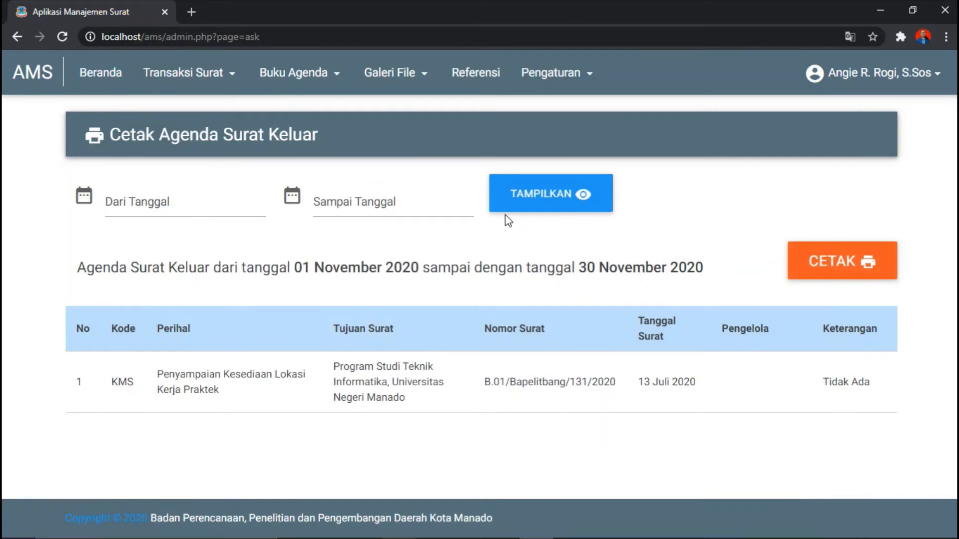
Step: In Galeri File > Surat Masuk, set dates 2020-11-01 to 2020-11-30
click(424, 81)
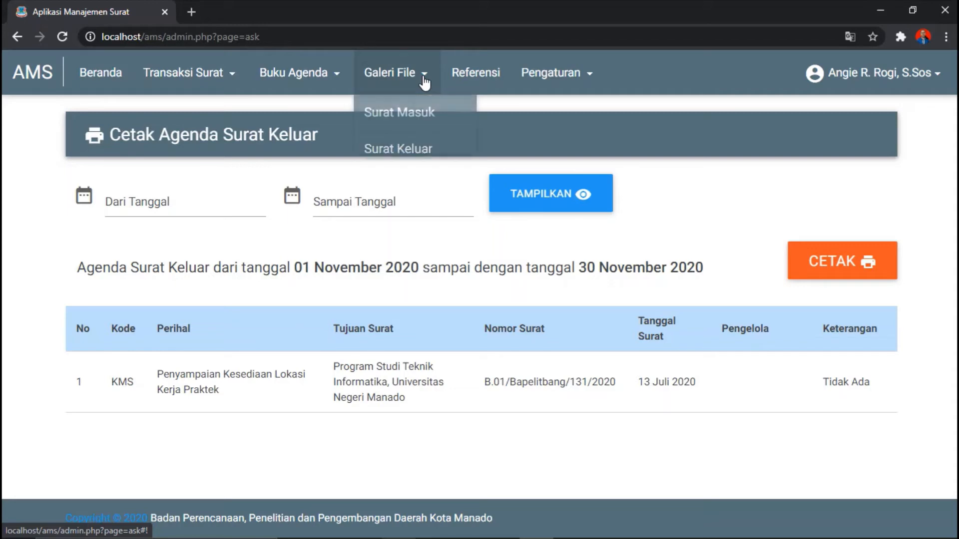
click(435, 114)
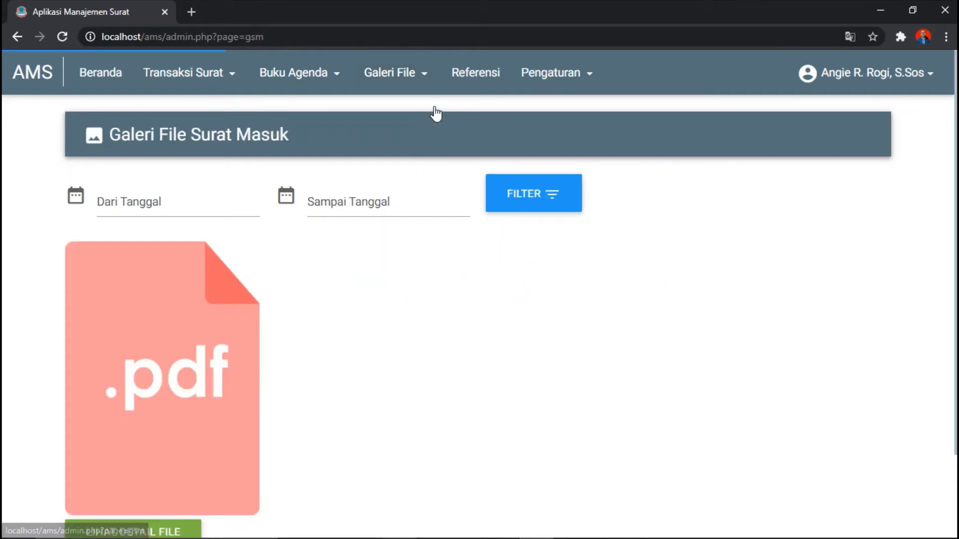
click(129, 207)
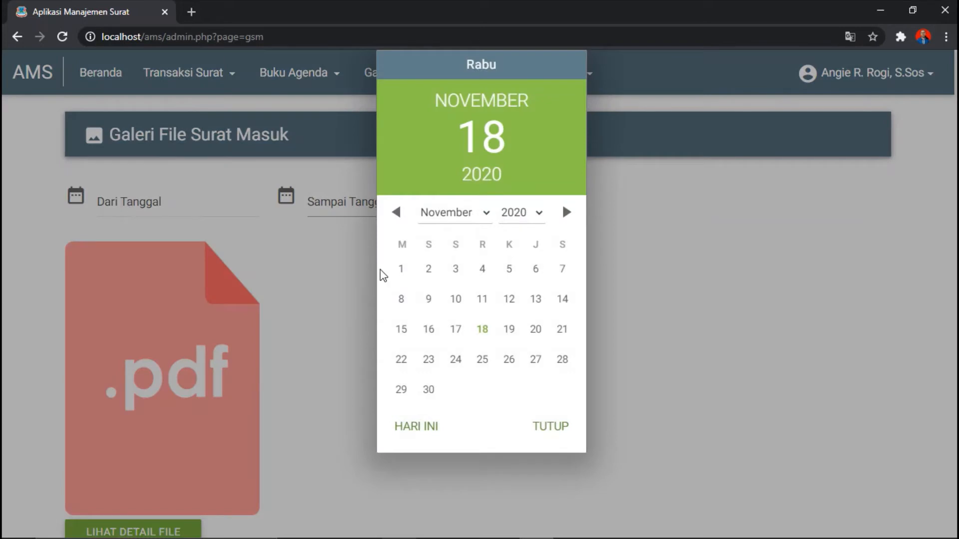
click(400, 269)
click(551, 427)
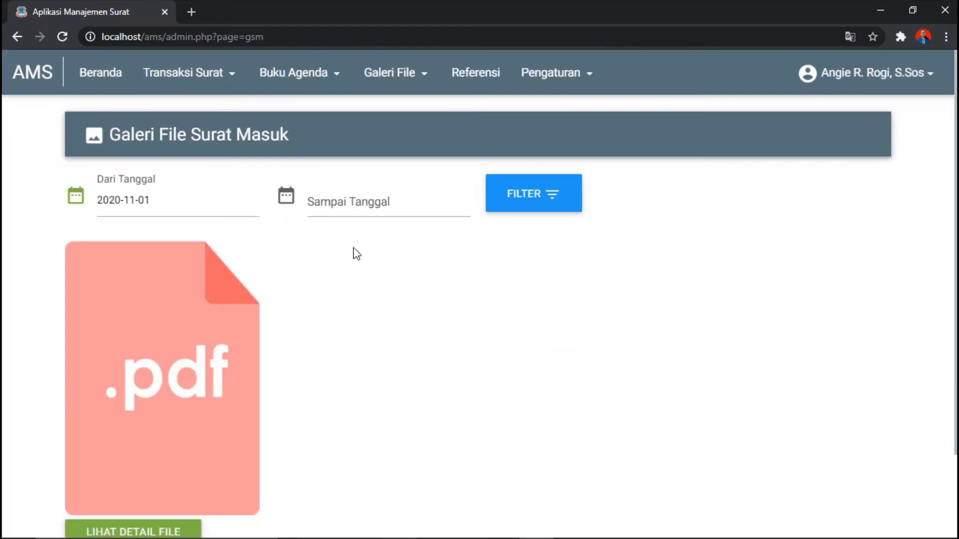
click(335, 205)
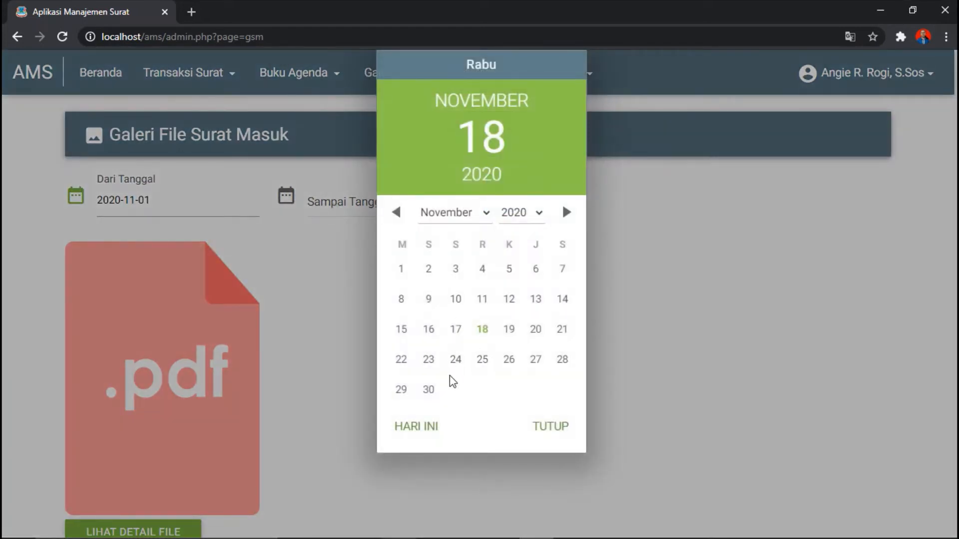
click(428, 390)
click(551, 427)
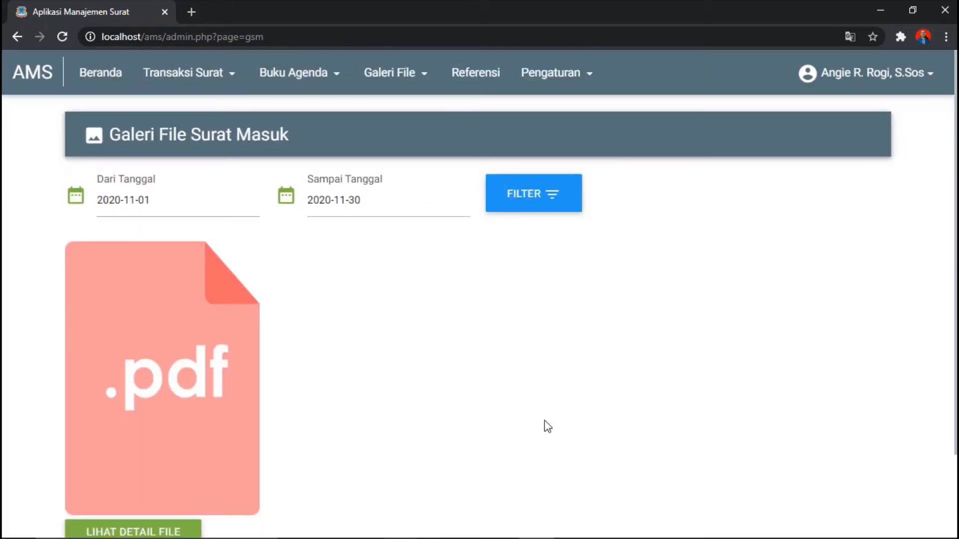
Step: Filter the incoming-letter gallery and open the details of the Kerja Praktek PDF
scroll(817, 253, down, 3)
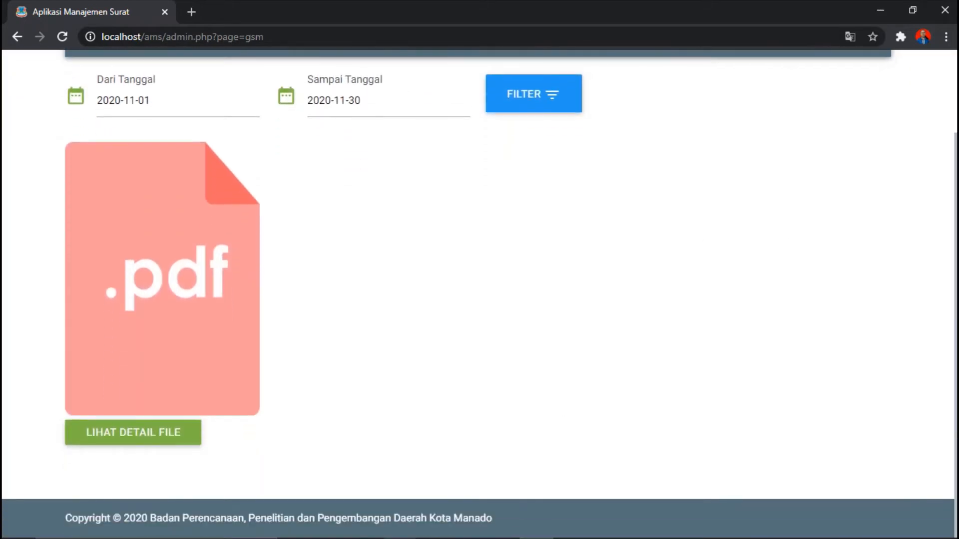
scroll(817, 252, up, 2)
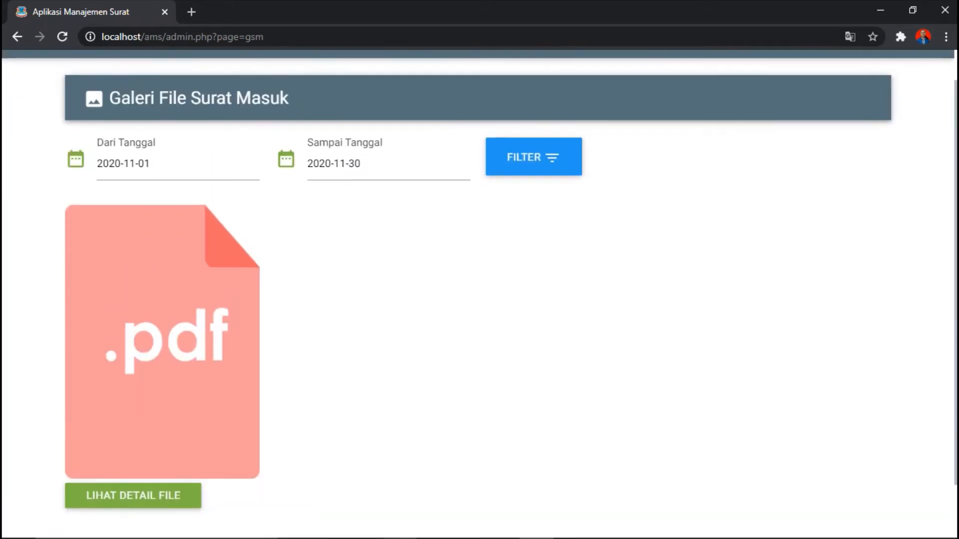
click(529, 169)
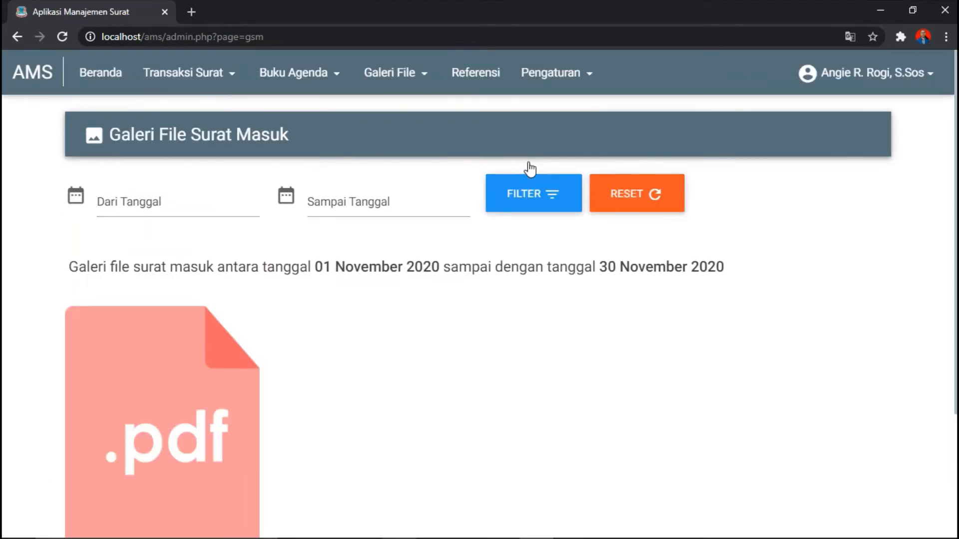
scroll(699, 325, down, 3)
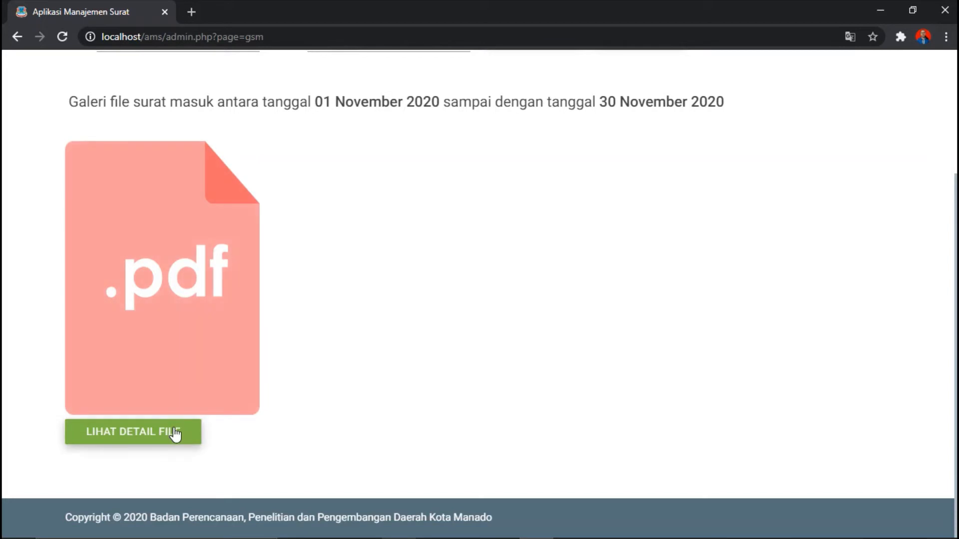
click(175, 435)
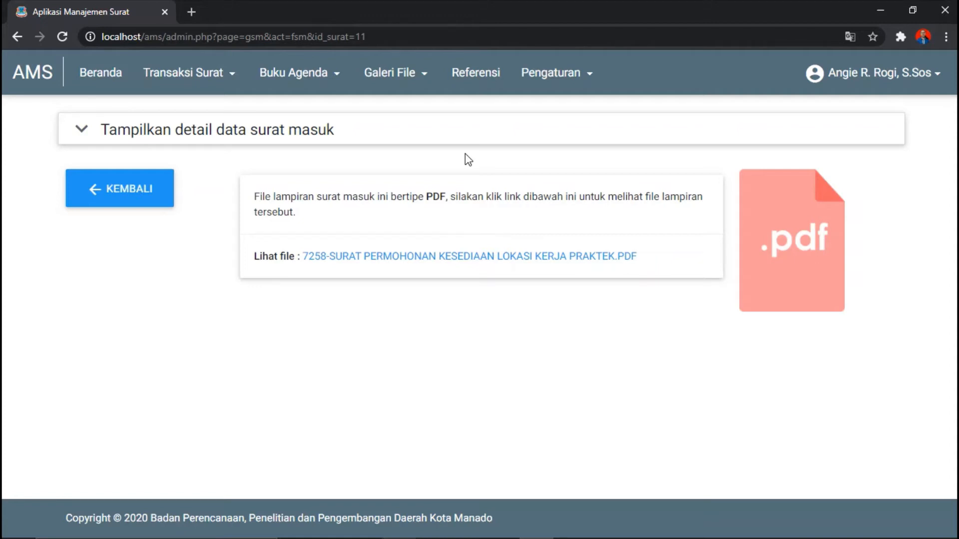
Step: In Galeri File > Surat Keluar, set dates 2020-11-01 to 2020-11-30
click(407, 75)
click(415, 149)
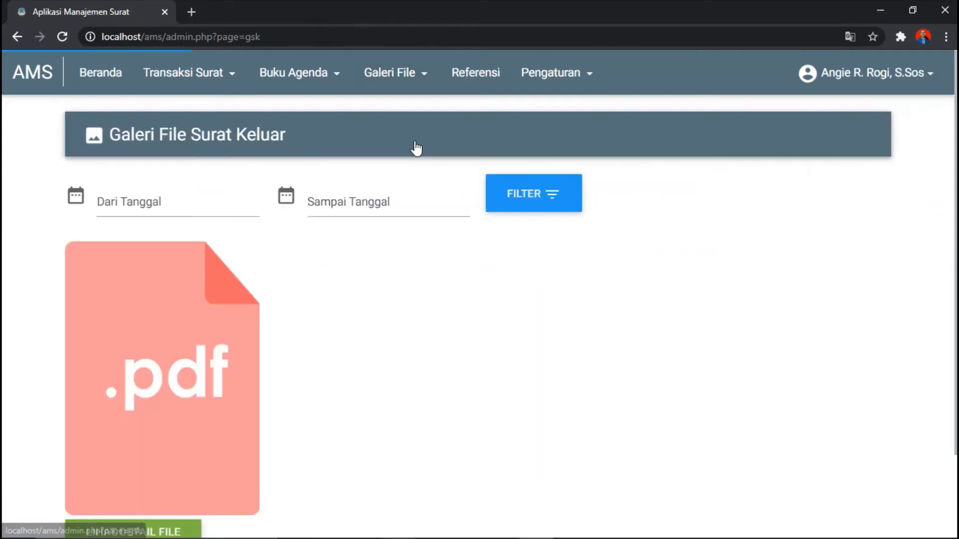
click(154, 209)
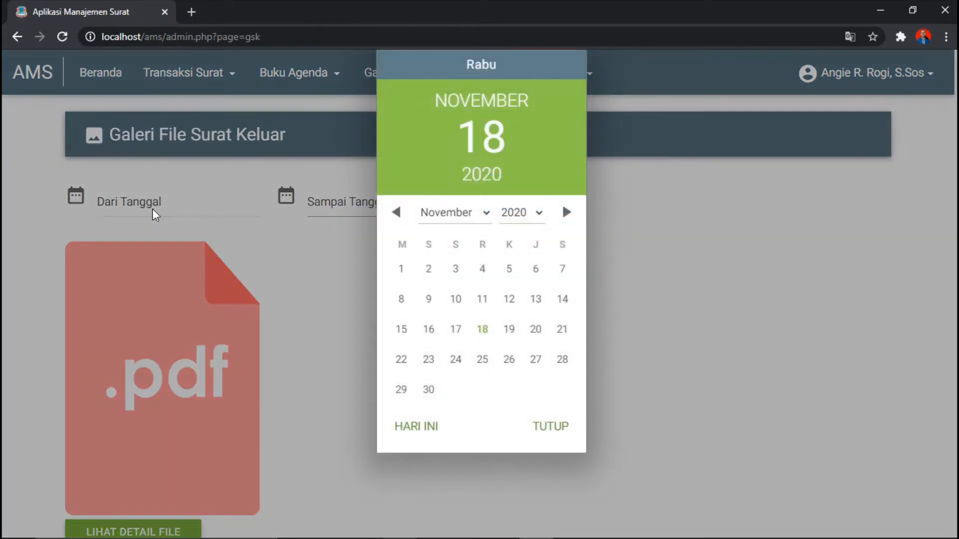
click(409, 273)
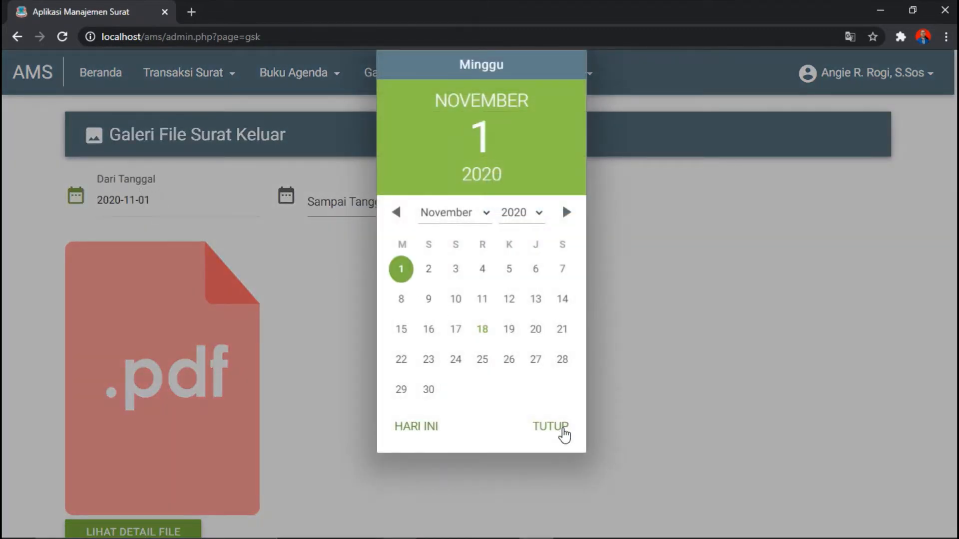
click(563, 433)
click(371, 209)
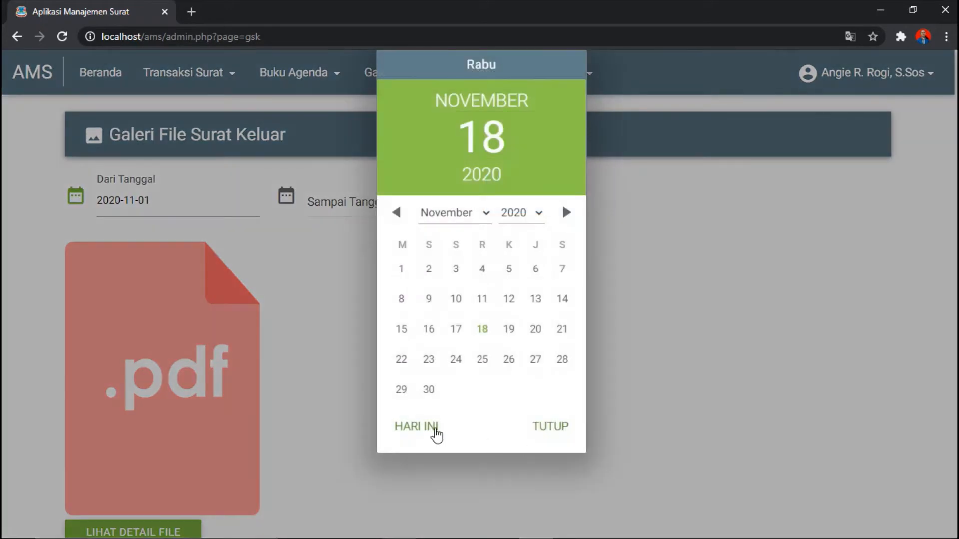
click(429, 390)
click(550, 429)
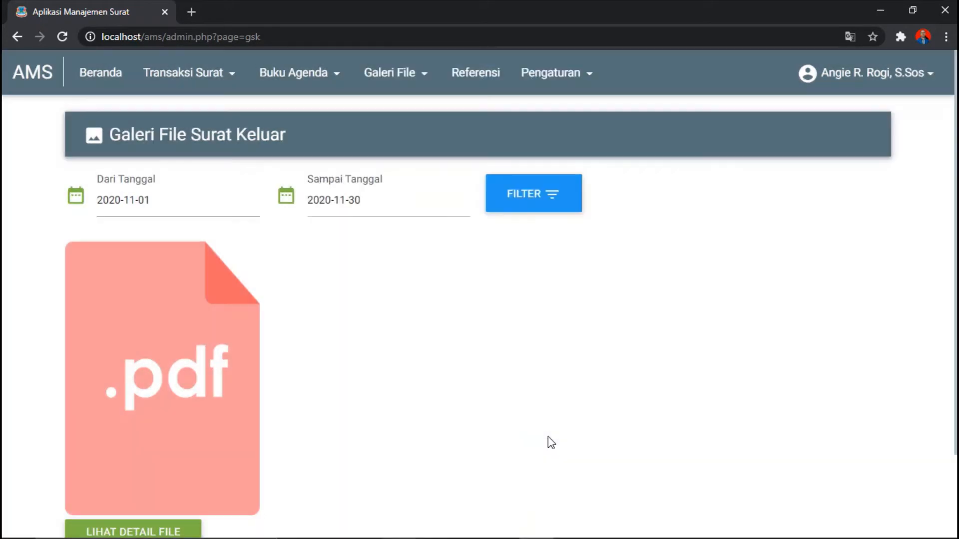
Step: Filter the outgoing-letter gallery and open the details of the 4062 Kerja Praktek PDF
scroll(478, 194, down, 2)
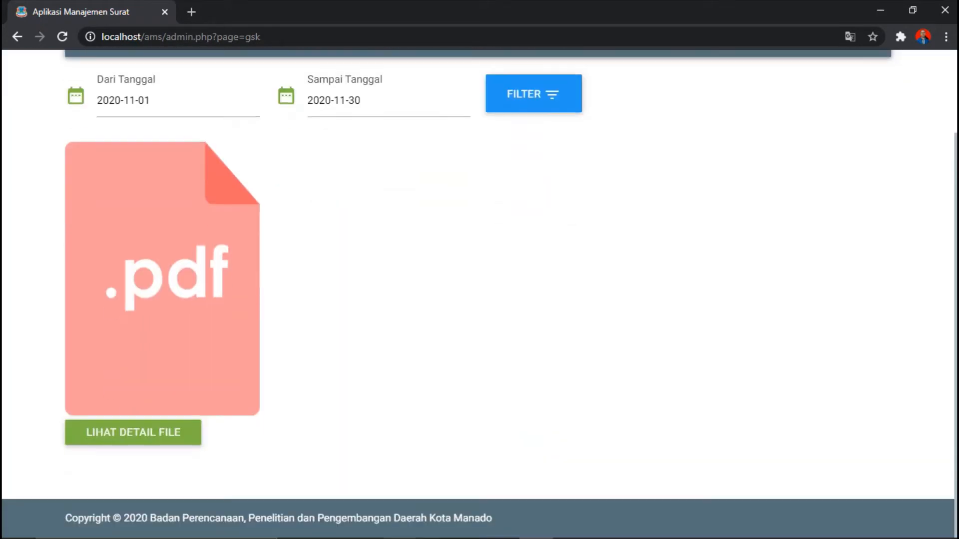
click(511, 107)
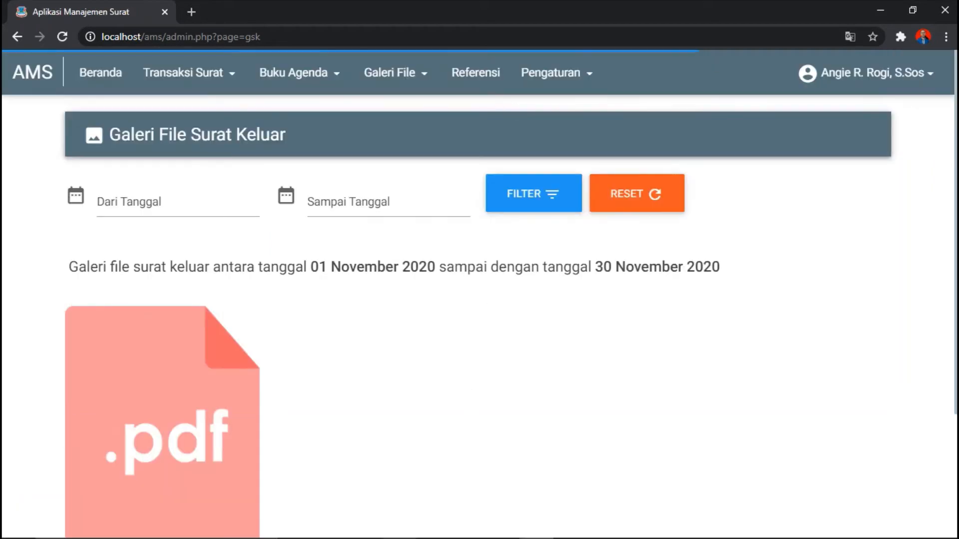
scroll(411, 402, down, 3)
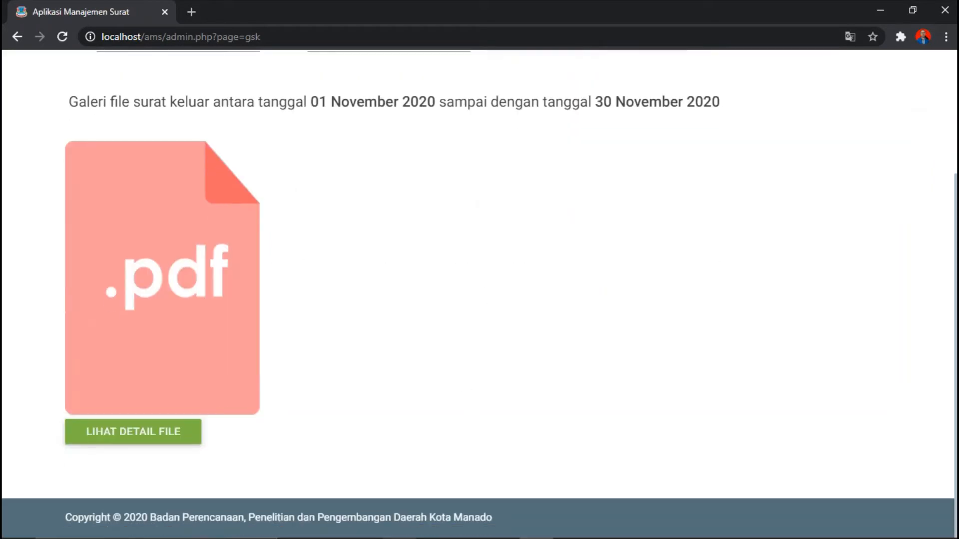
click(139, 433)
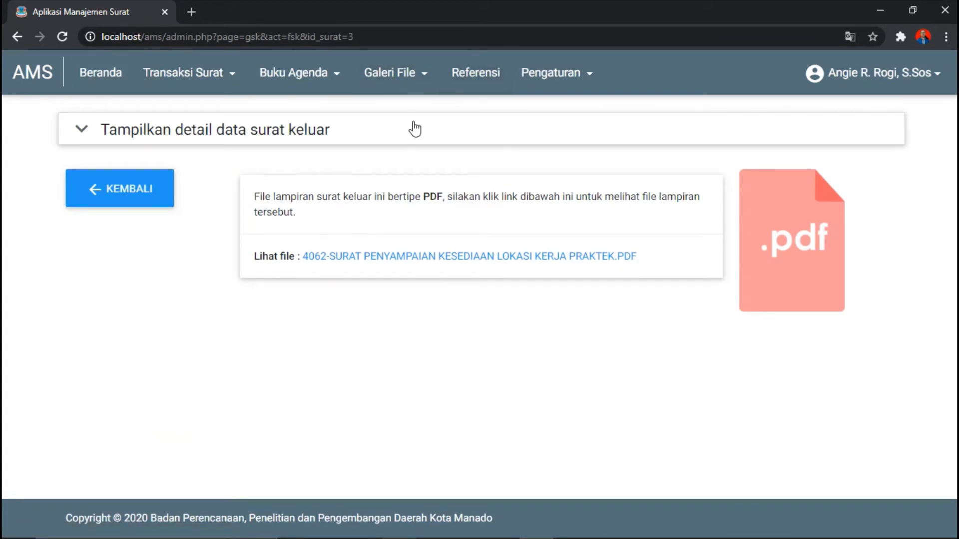
click(221, 76)
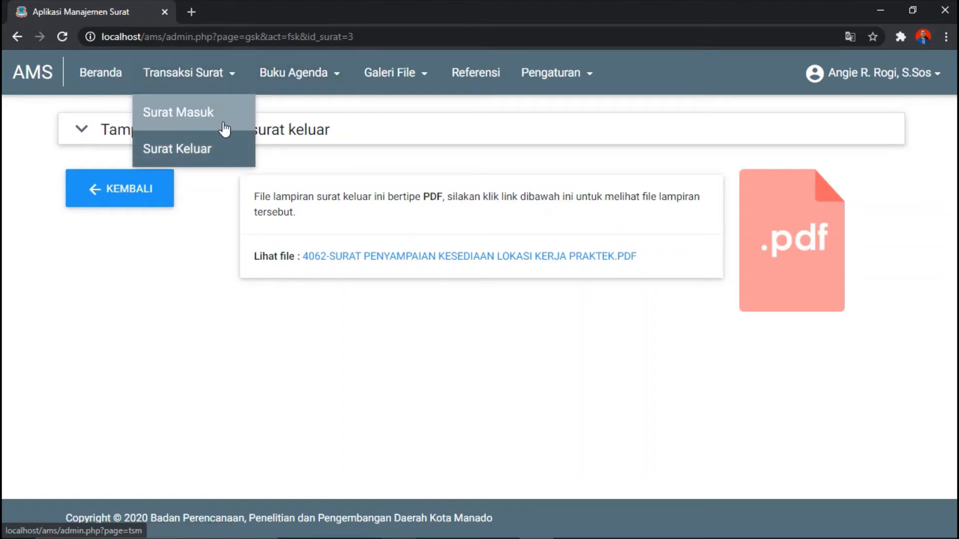
Step: Go to the Surat Masuk incoming letters list
click(224, 129)
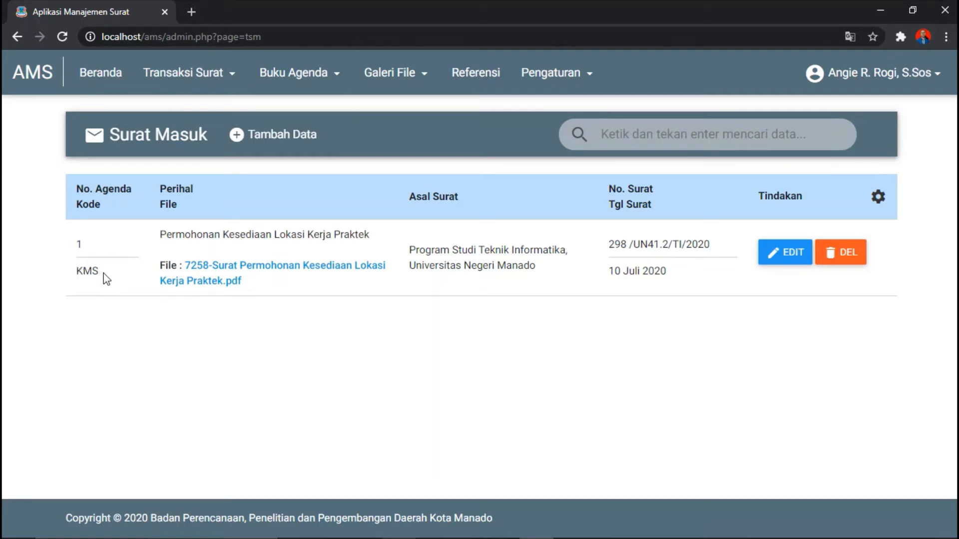
Step: View the Klasifikasi Surat references and their Import Data page, then go back to the list
click(478, 78)
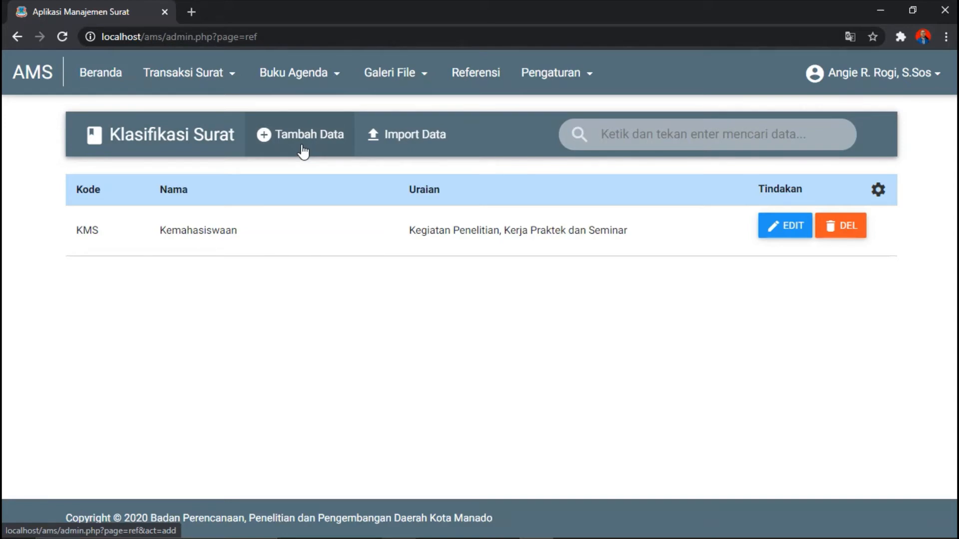
click(429, 133)
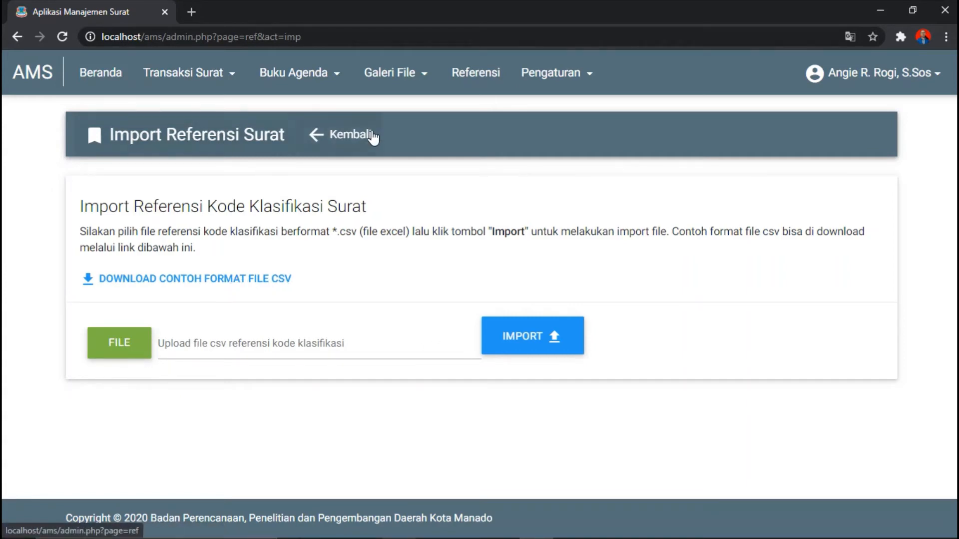
click(374, 137)
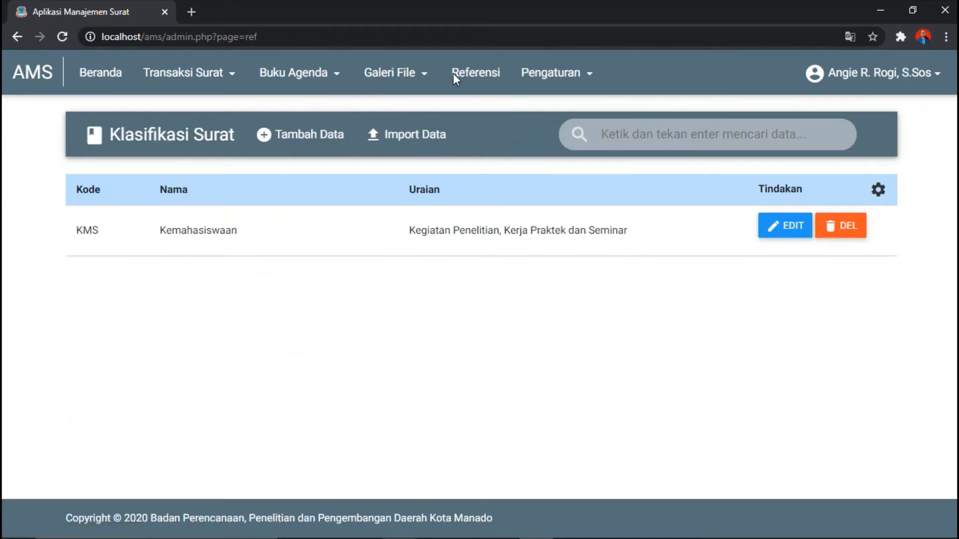
Step: Open the Manajemen Instansi settings page and cancel it with BATAL, returning to Beranda
click(573, 84)
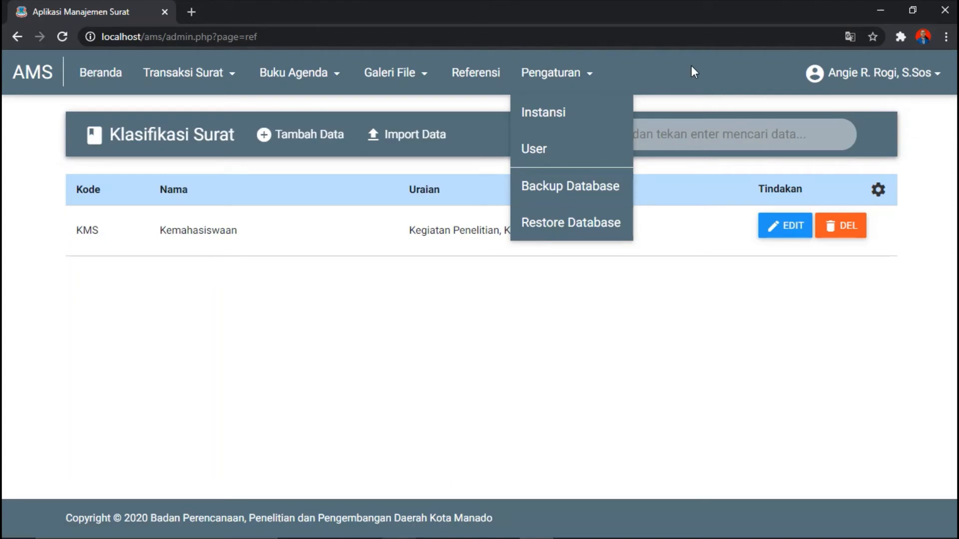
click(609, 115)
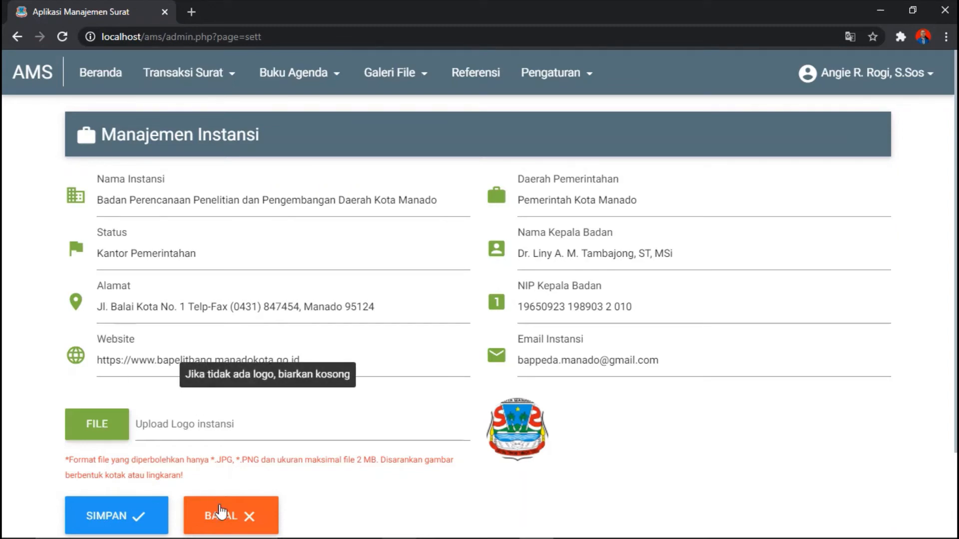
click(221, 513)
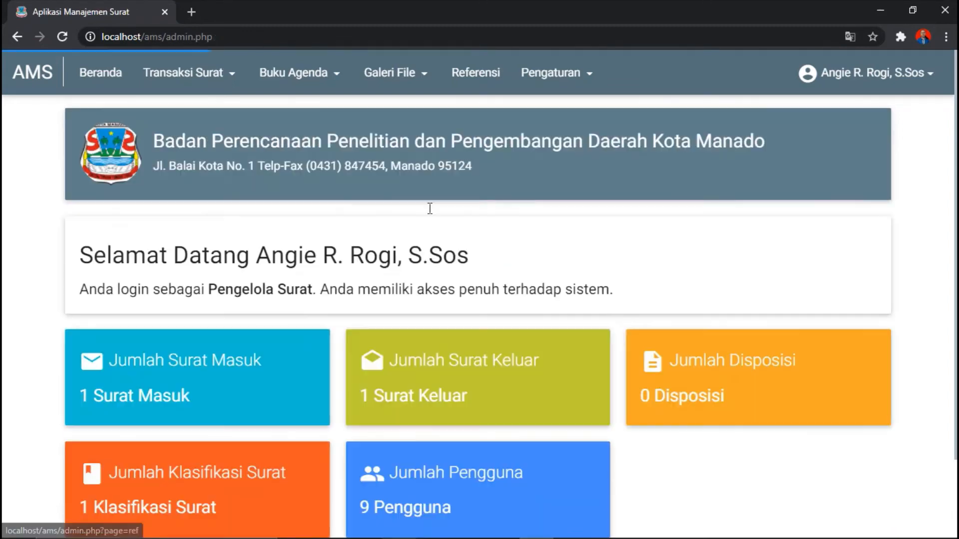
Step: Open Pengaturan > User and page through accounts: page 2, back to 1, then page 2
click(550, 75)
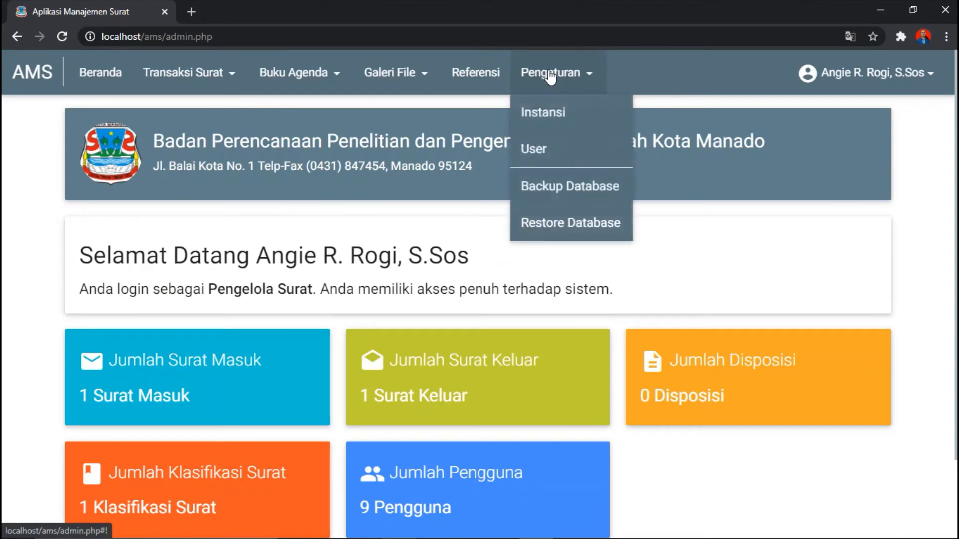
click(556, 156)
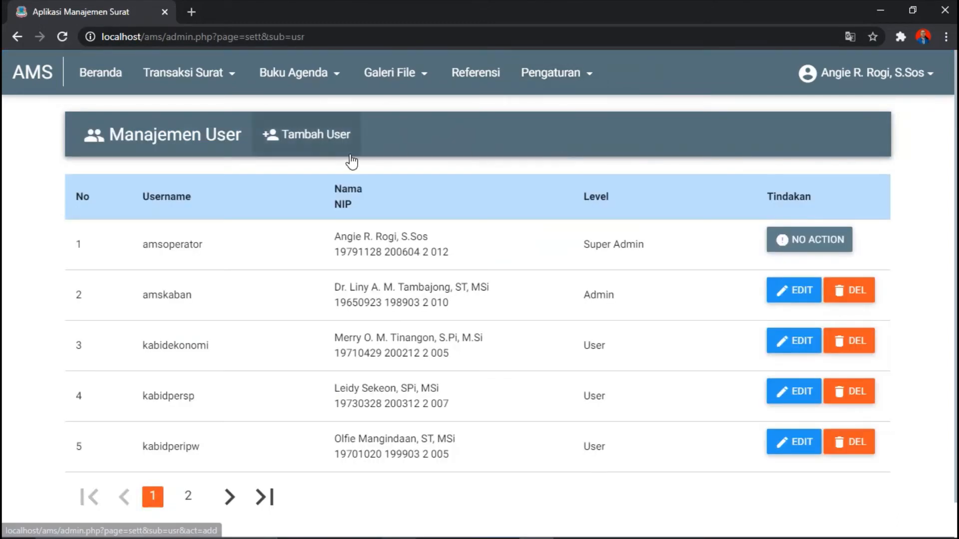
click(228, 497)
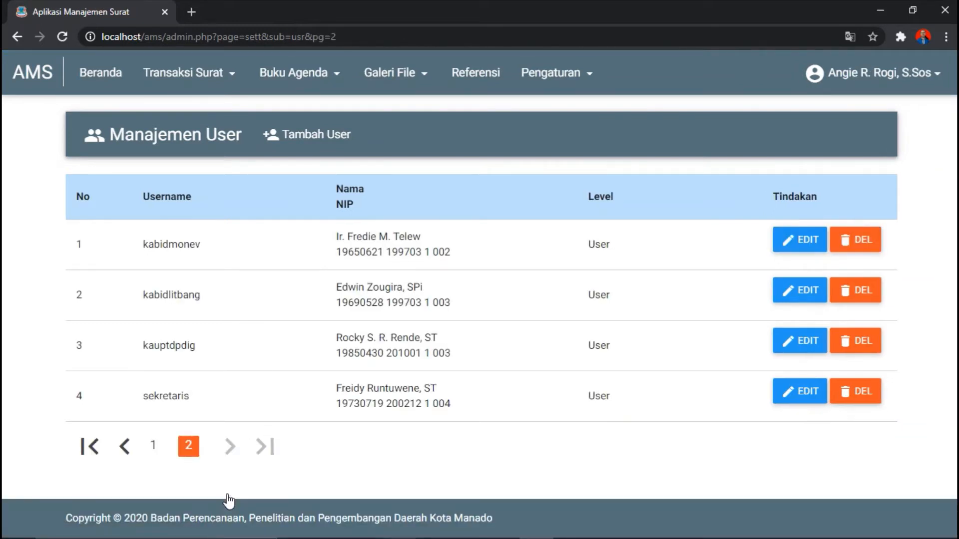
click(123, 448)
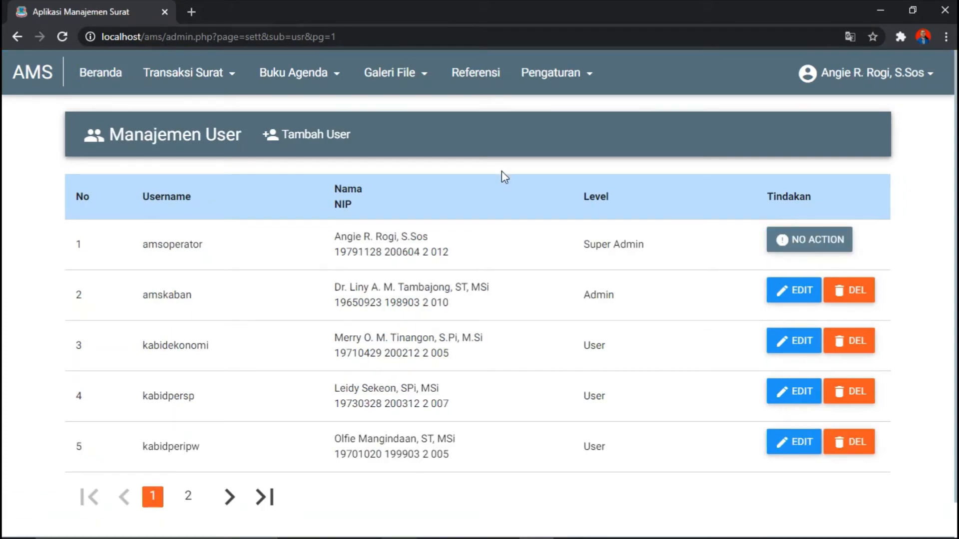
scroll(479, 300, down, 2)
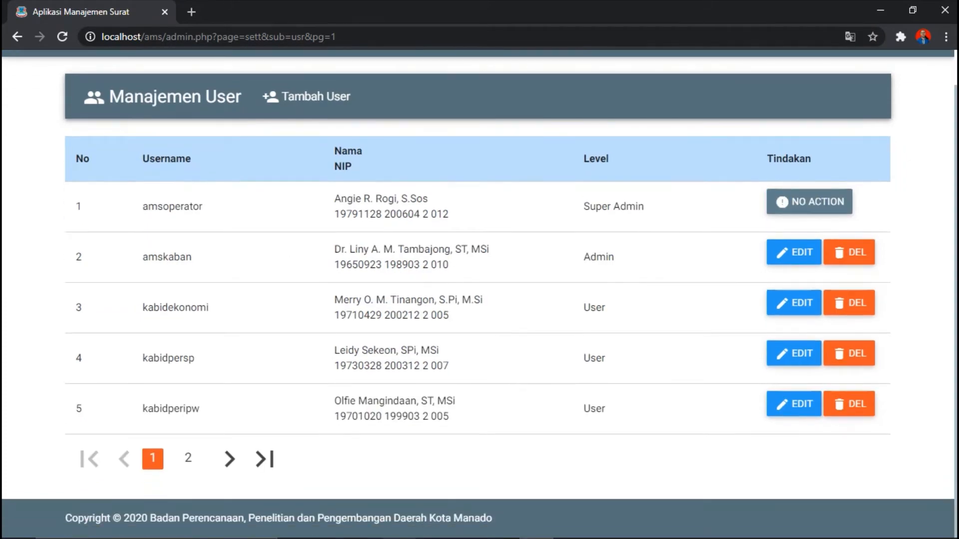
scroll(479, 280, up, 1)
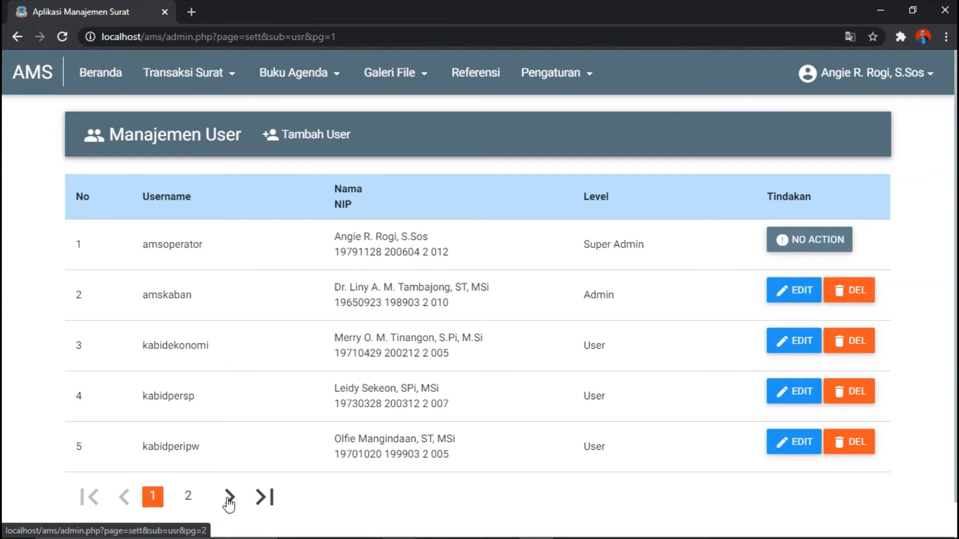
click(229, 498)
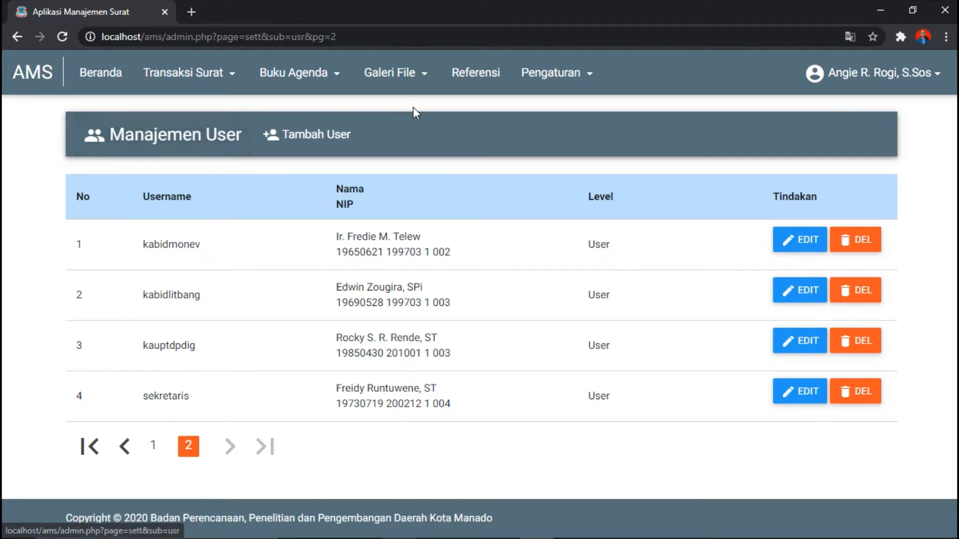
Step: Back up the AMS database and download the resulting backup_2020-11-….sql file
click(543, 77)
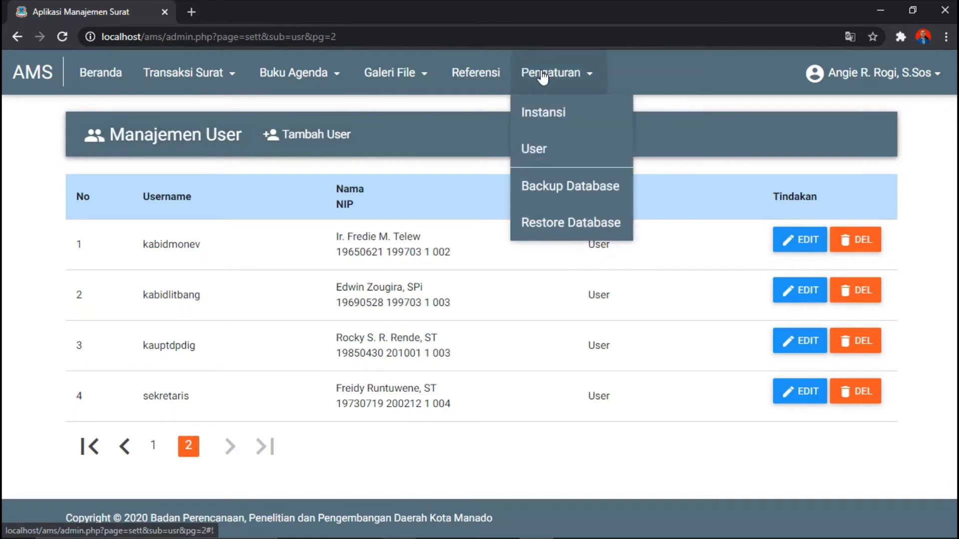
click(562, 188)
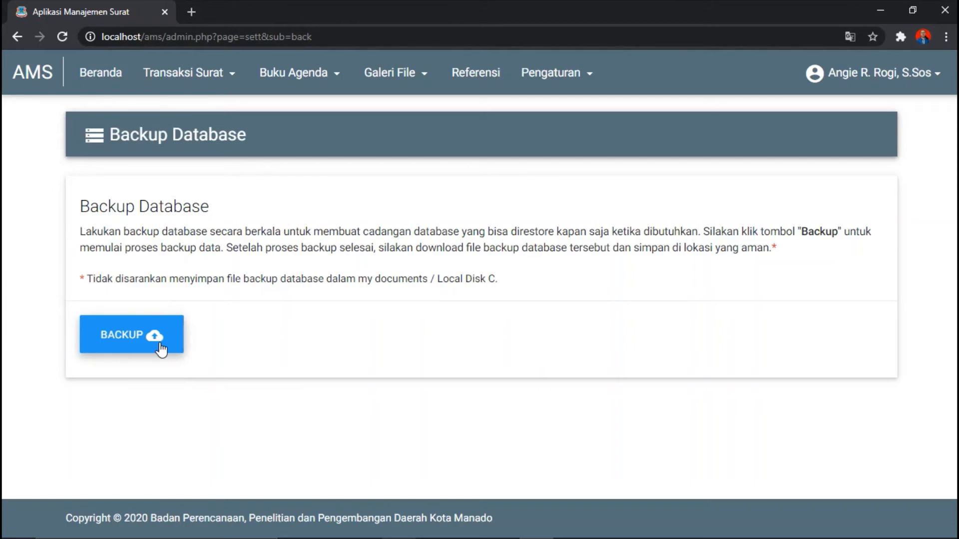
click(158, 348)
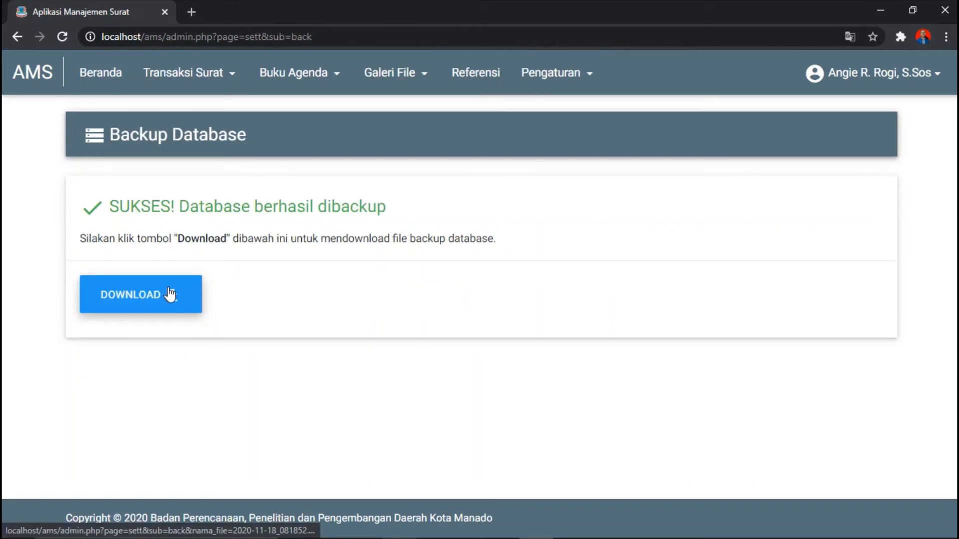
click(150, 299)
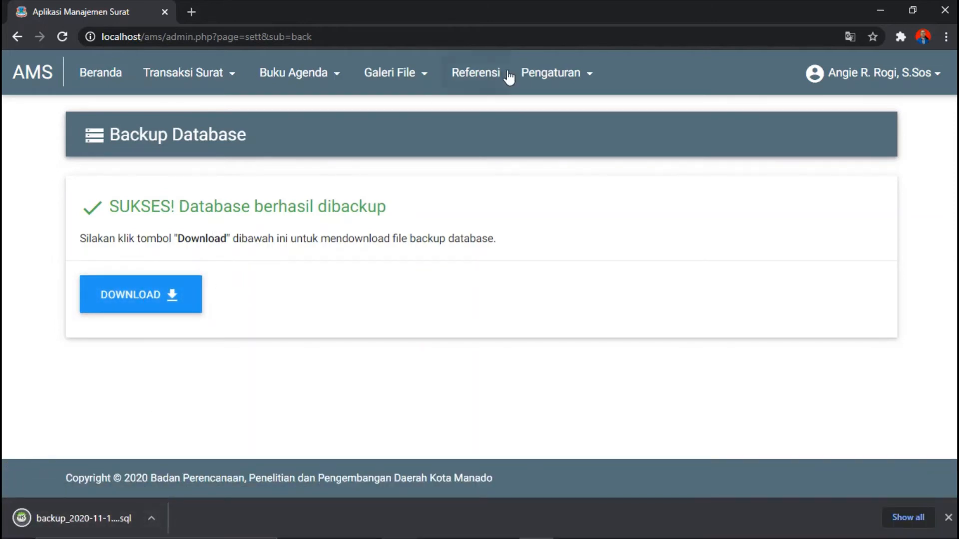
click(539, 71)
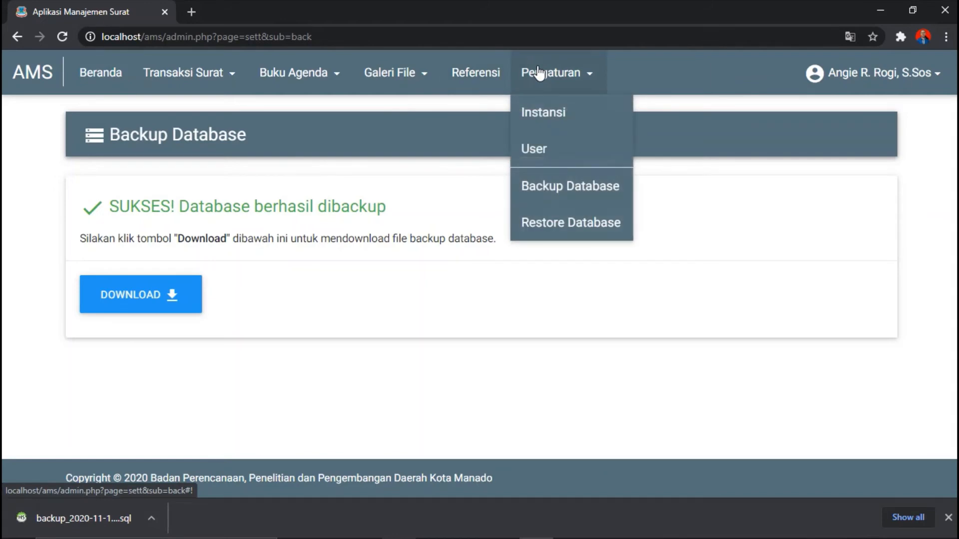
Step: Go to the Restore Database page and select its password field, choosing no backup file
click(552, 223)
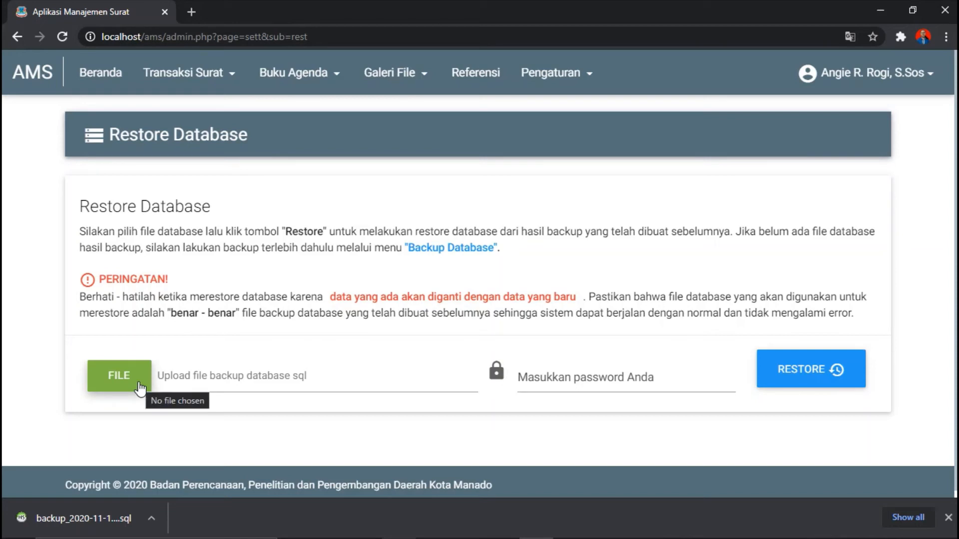
click(555, 375)
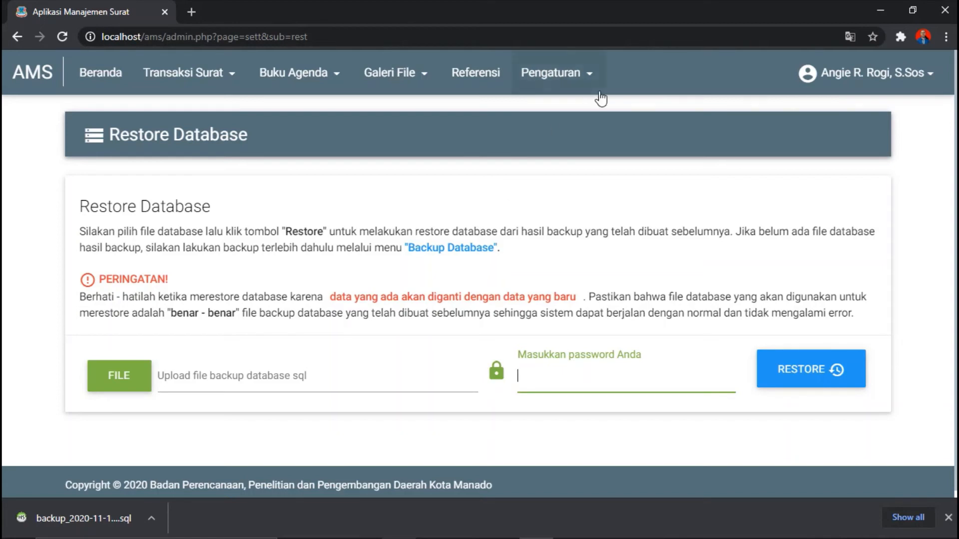
click(874, 91)
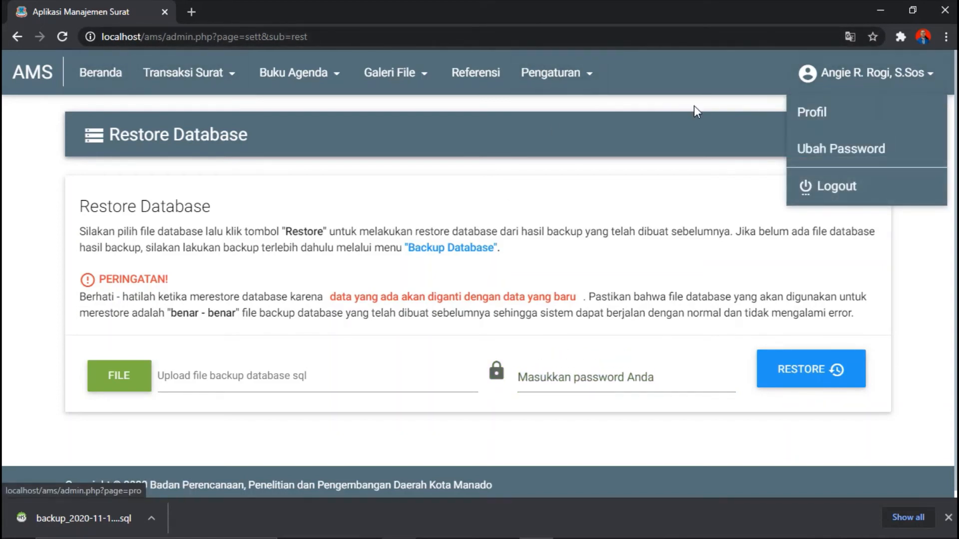
Step: View the Profil User page and cancel out of Edit Profil without changes
click(822, 114)
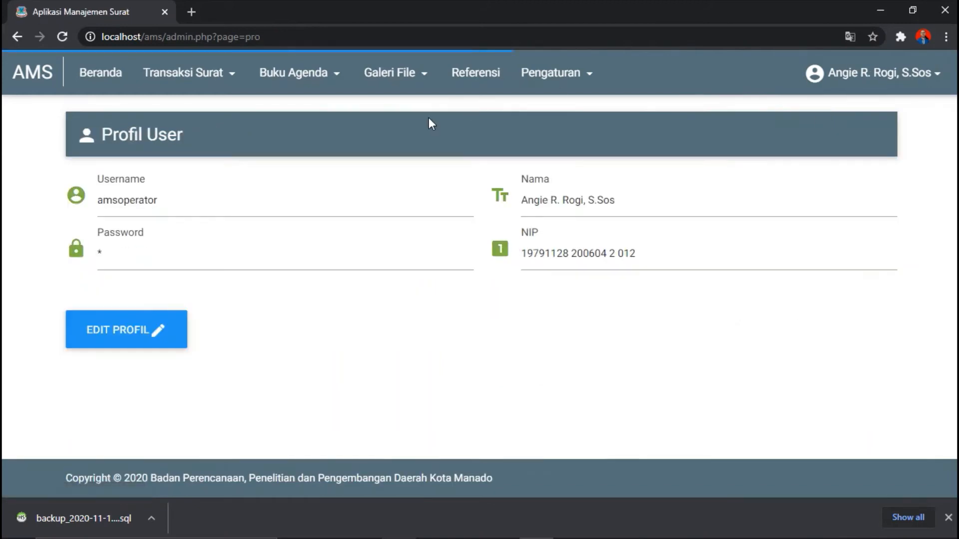
click(158, 337)
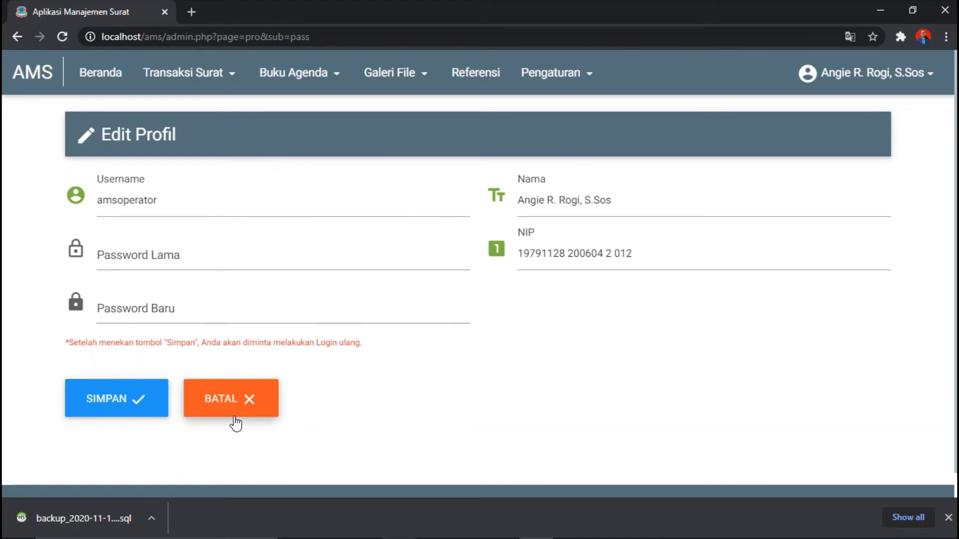
click(215, 407)
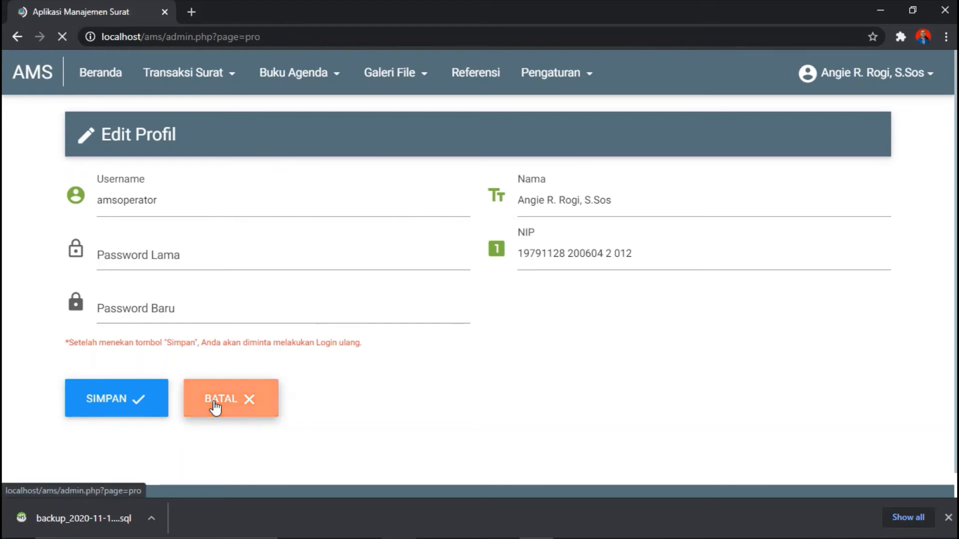
Step: Open Ubah Password, cancel it unsaved, and return to the Beranda dashboard
click(894, 88)
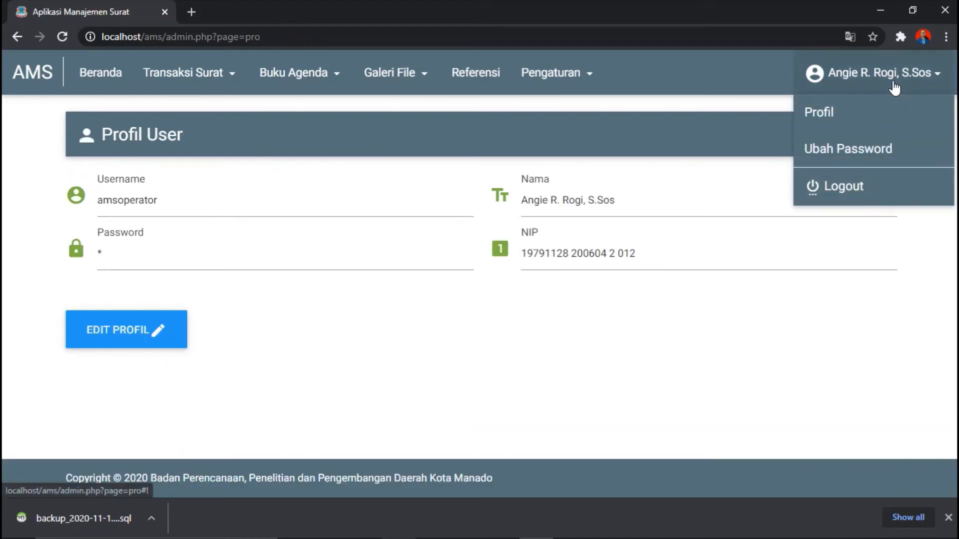
click(856, 149)
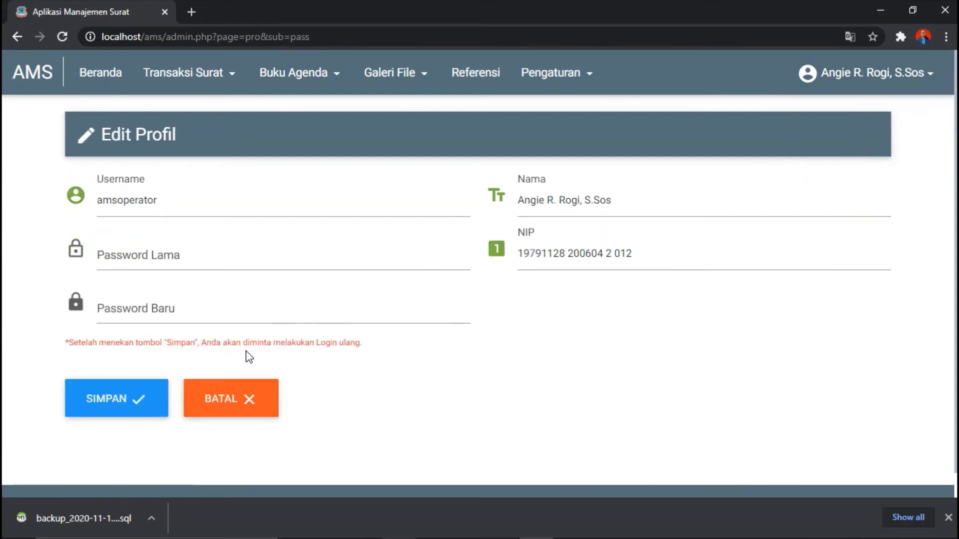
click(252, 397)
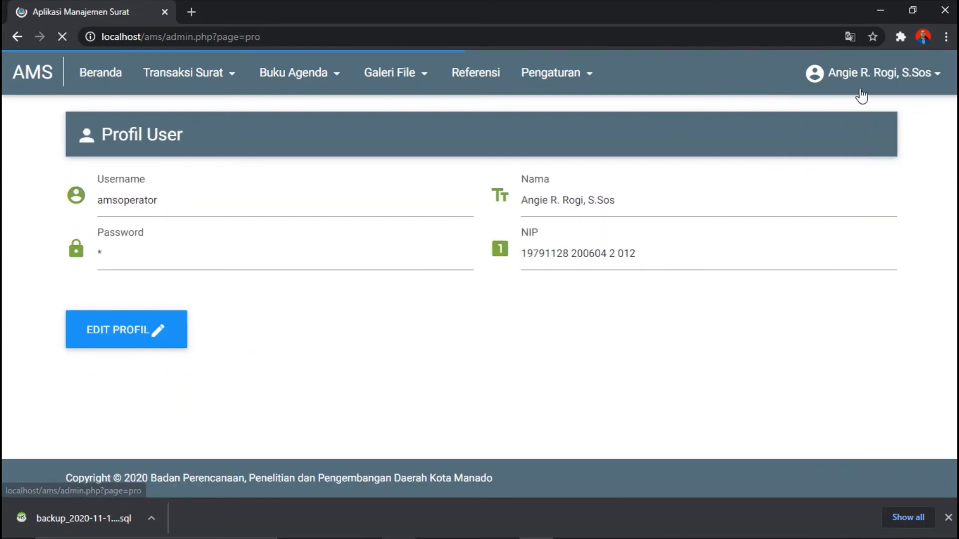
click(877, 72)
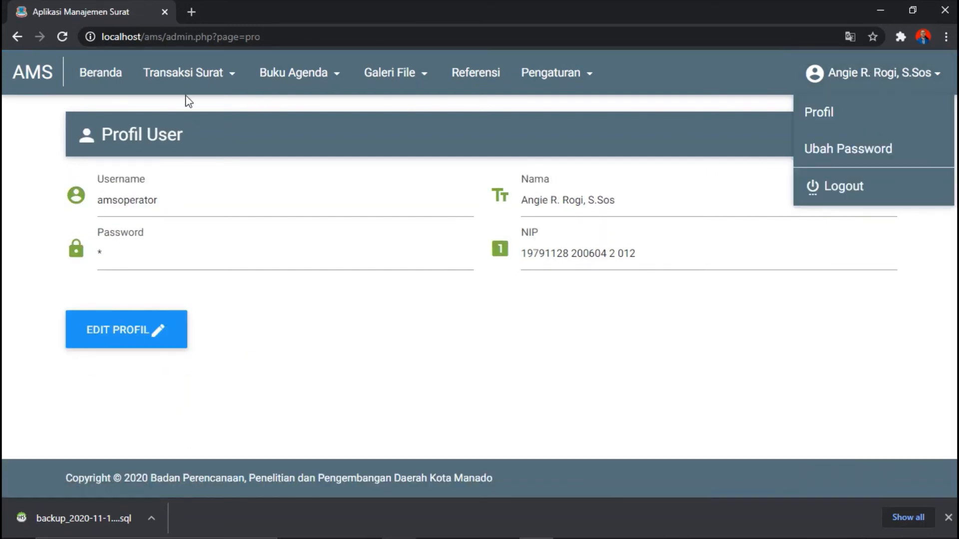
click(102, 89)
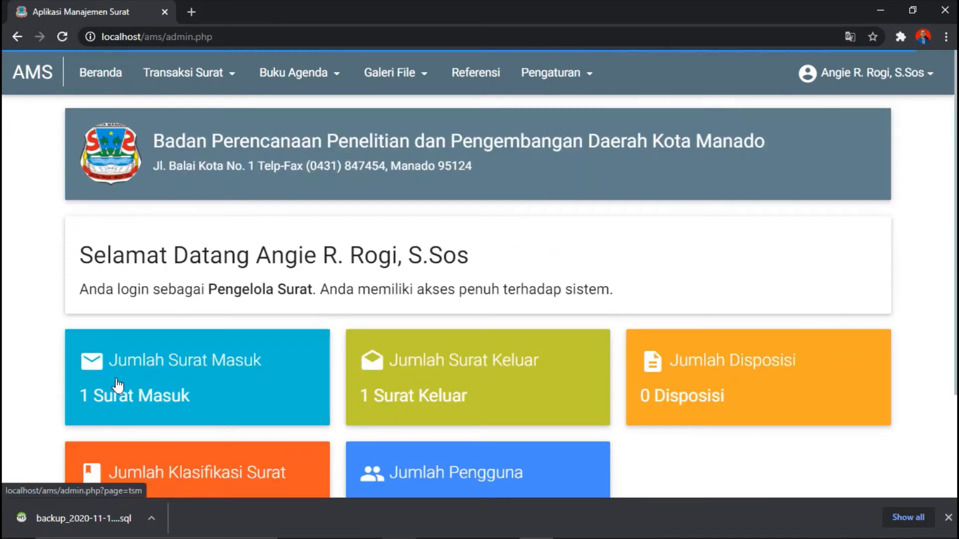
Step: Close Chrome's download bar and open the user-name dropdown on the dashboard
click(949, 517)
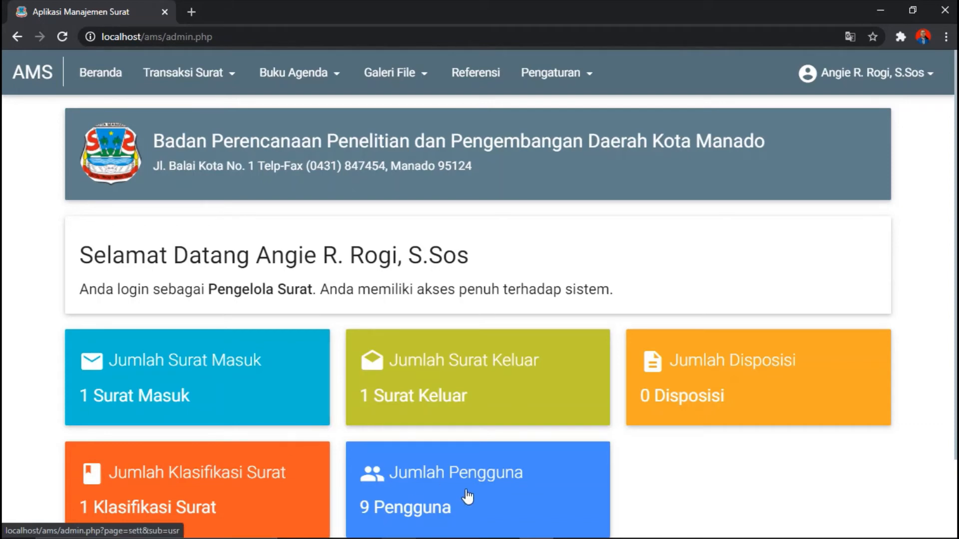
scroll(865, 143, down, 2)
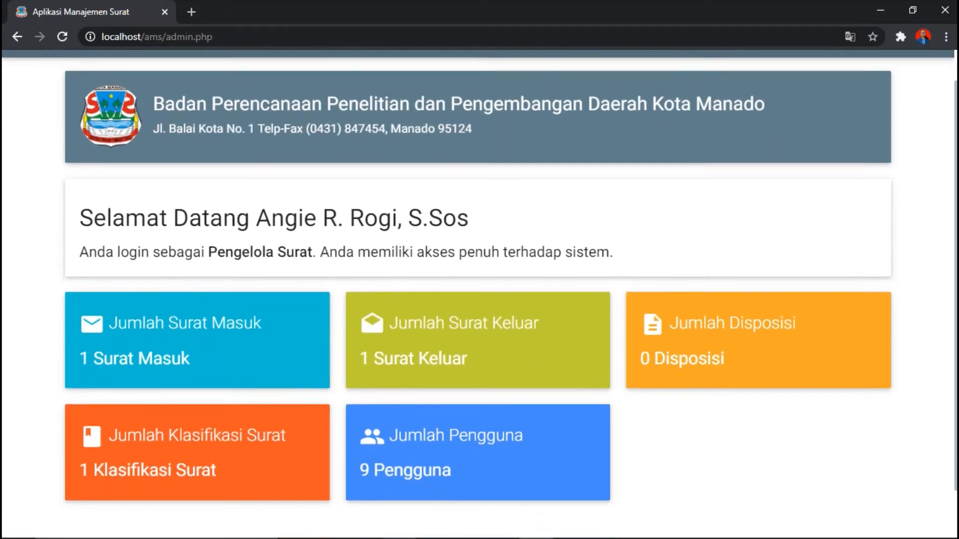
scroll(865, 144, up, 2)
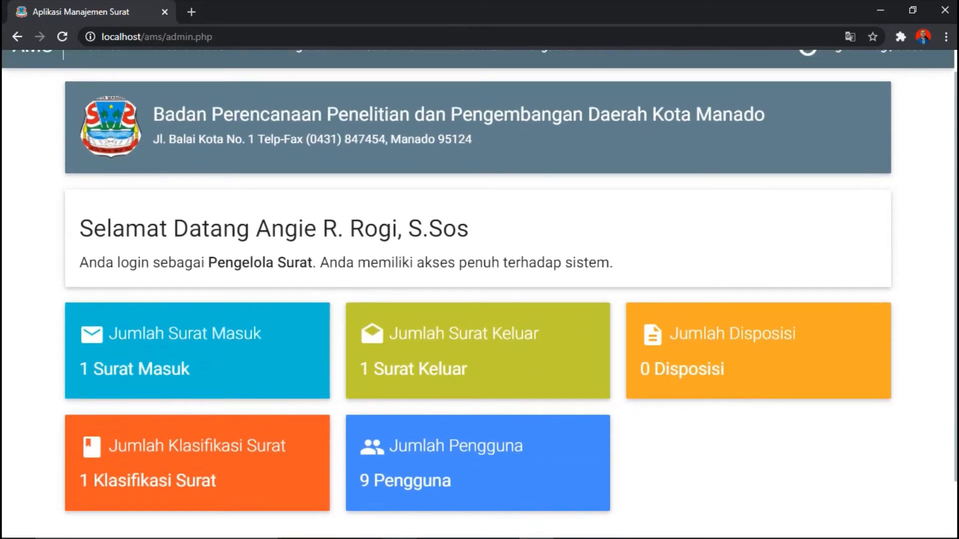
scroll(899, 65, up, 1)
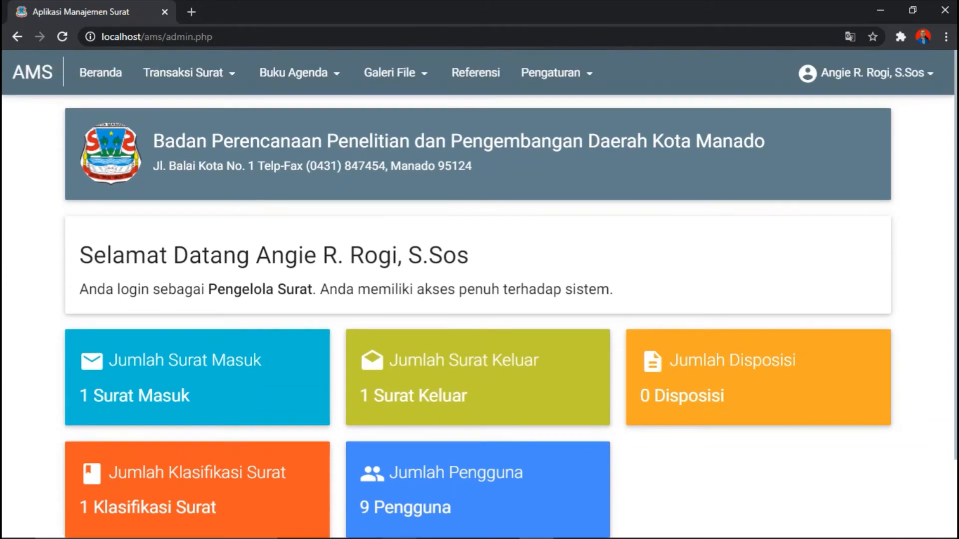
click(910, 72)
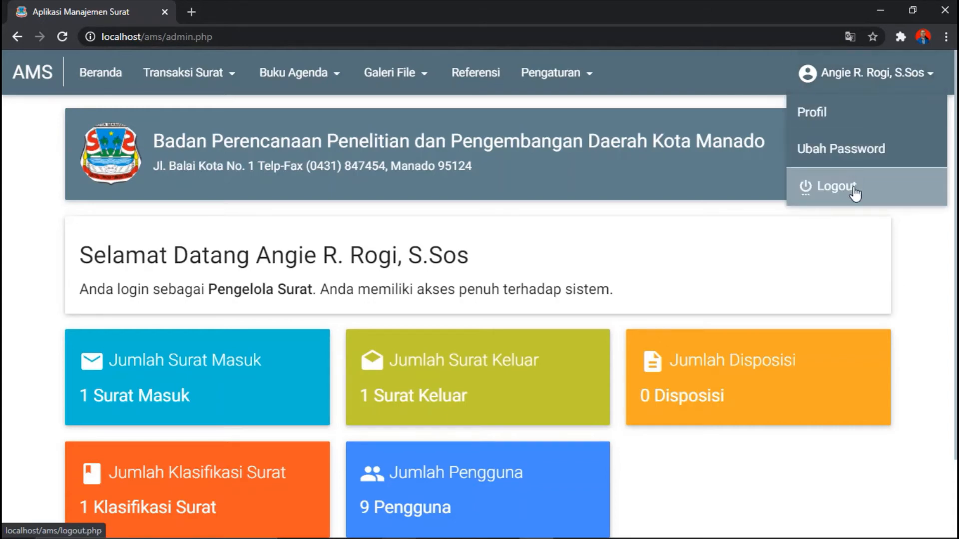
Step: Log out, then sign in as the Kepala Badan user (amskaban) with its password
click(880, 190)
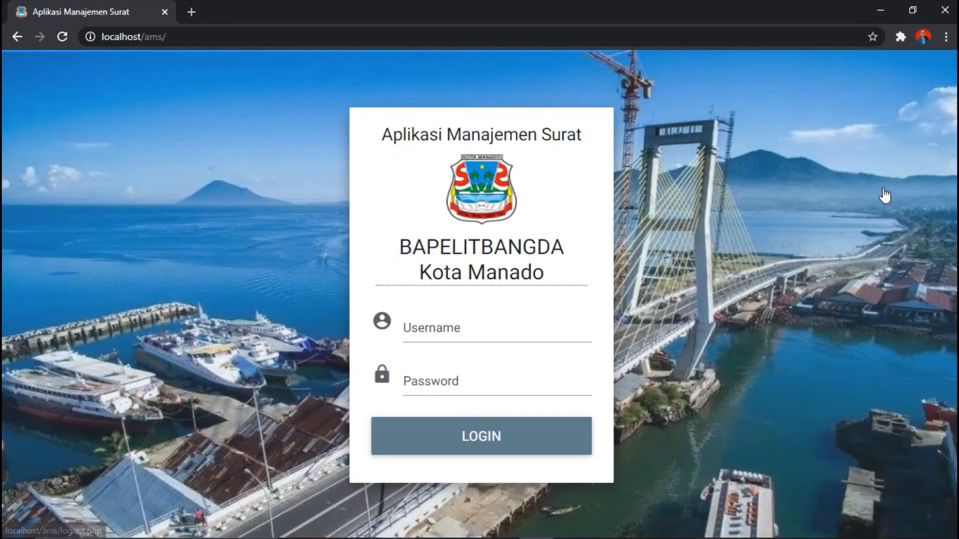
click(442, 327)
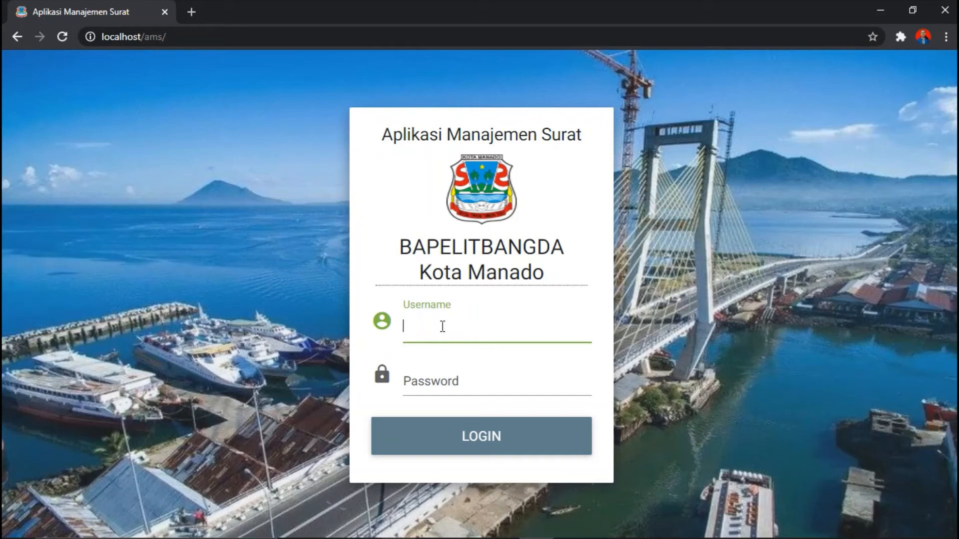
text(amskaban)
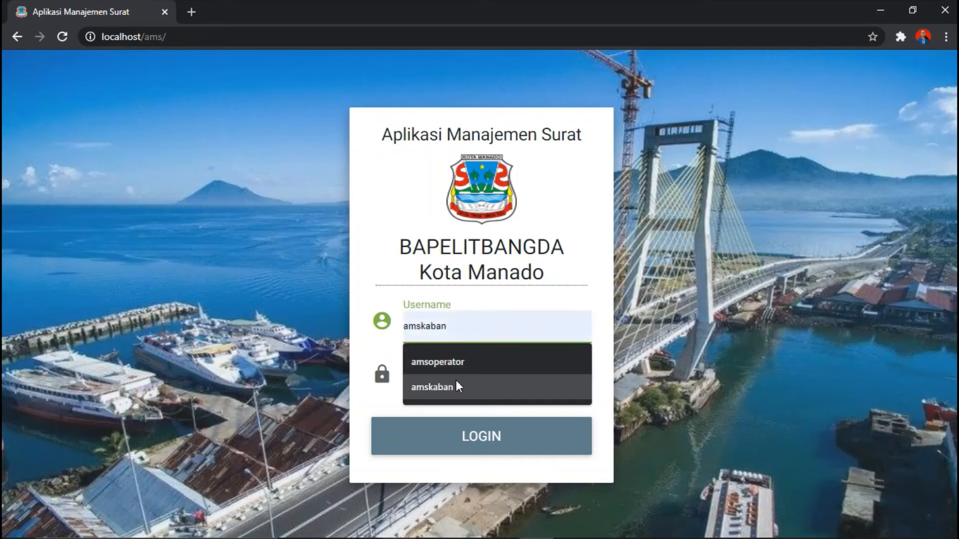
click(455, 380)
click(446, 382)
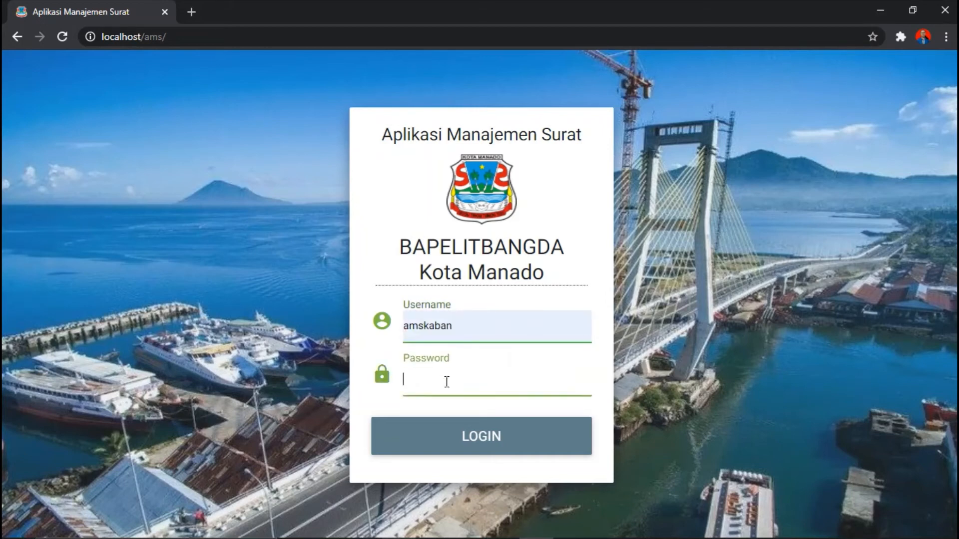
text(12345)
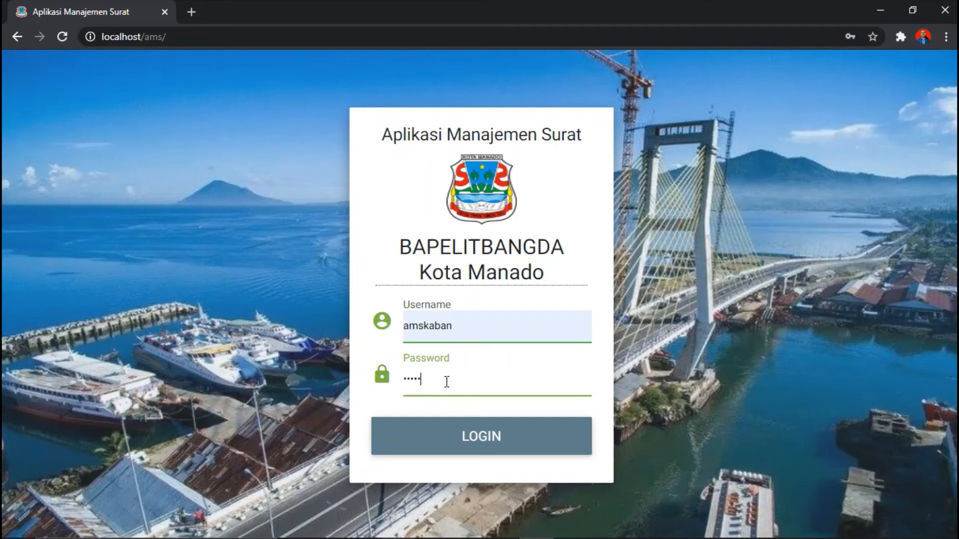
click(460, 435)
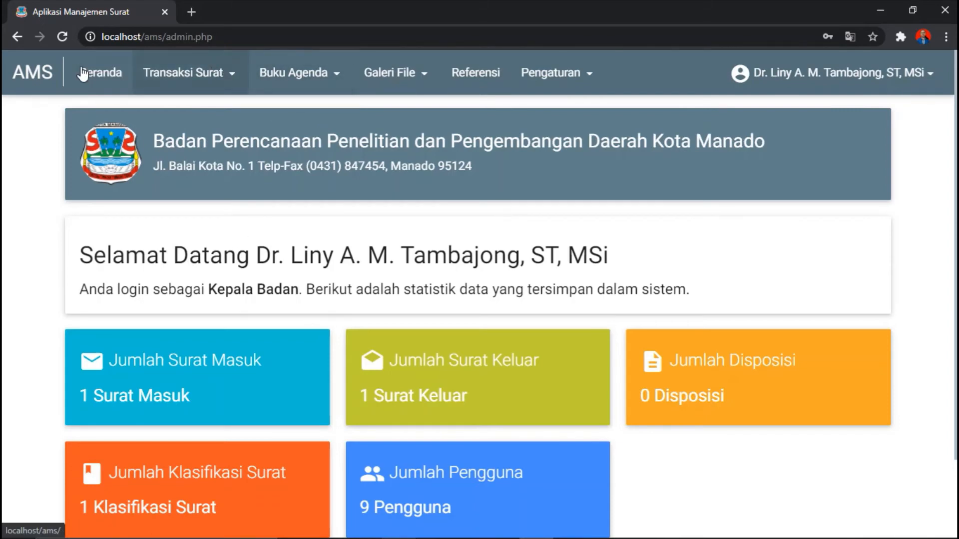
Step: Open the Surat Masuk list from the Transaksi Surat menu
click(226, 83)
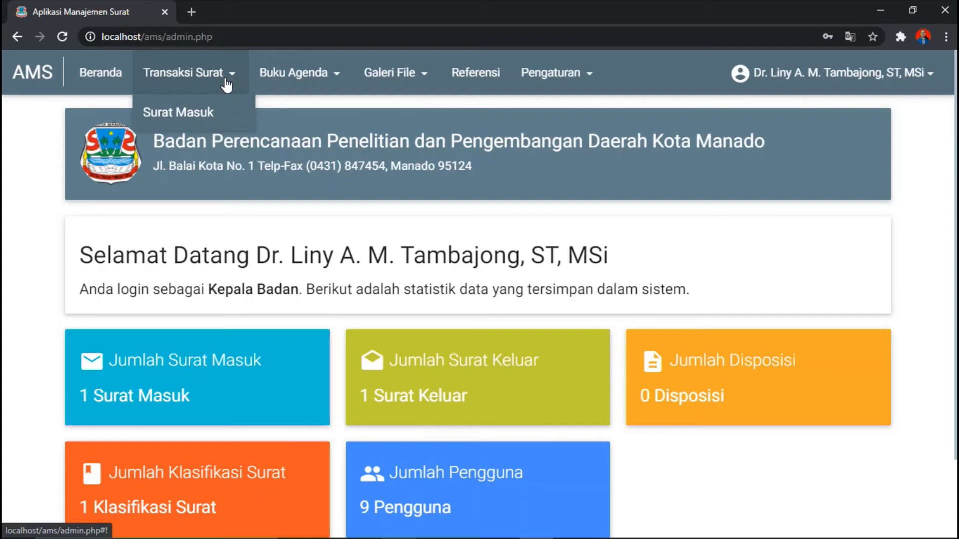
click(213, 112)
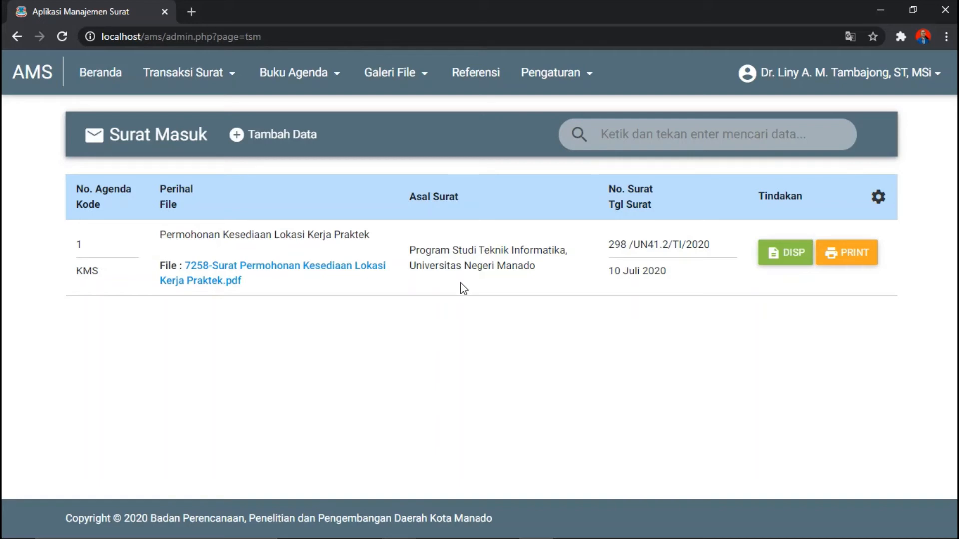
Step: Open the Kerja Praktek letter's dispositions and start a new Tambah Disposisi form
click(789, 259)
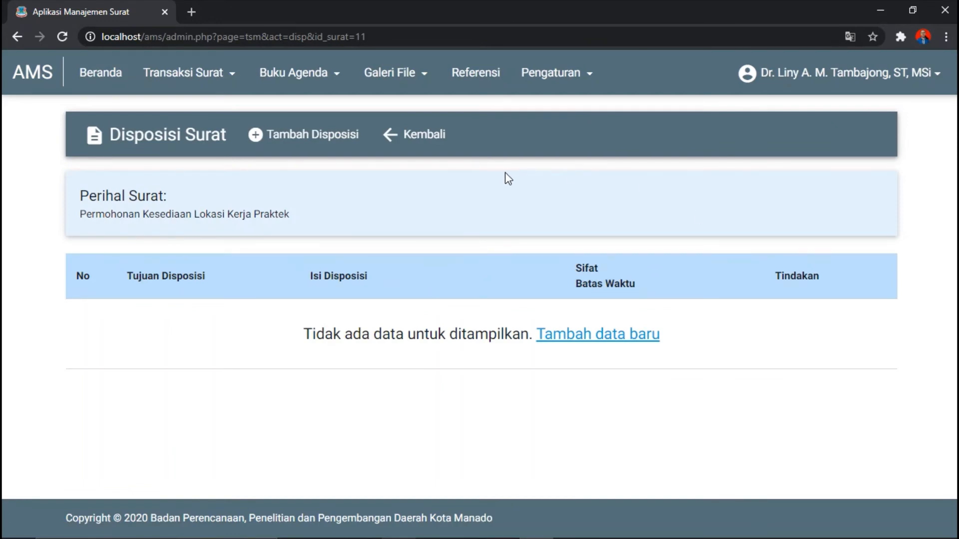
click(332, 138)
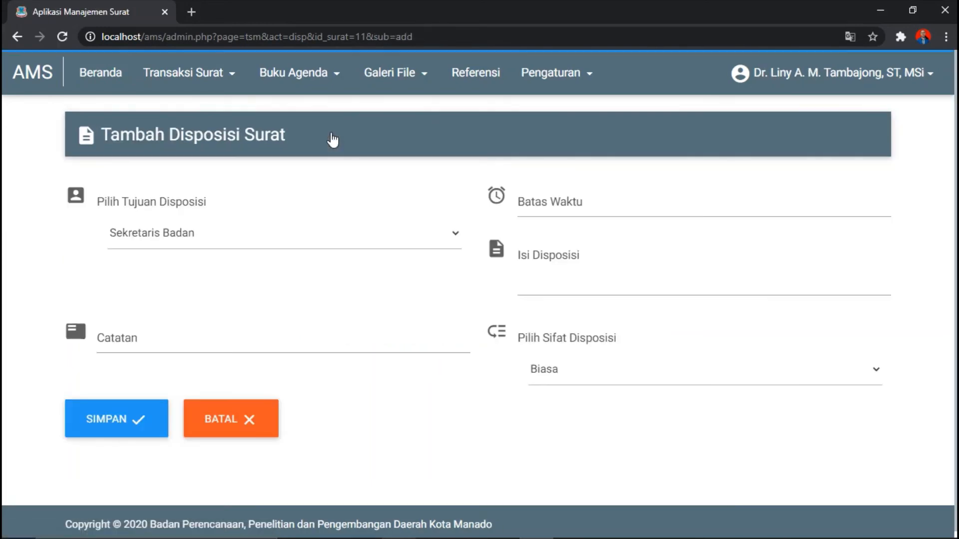
Step: Set recipient UPTD Pengolahan Data dan Informasi Geospasial, note Segera realisasi, deadline 2020-11-20
click(453, 237)
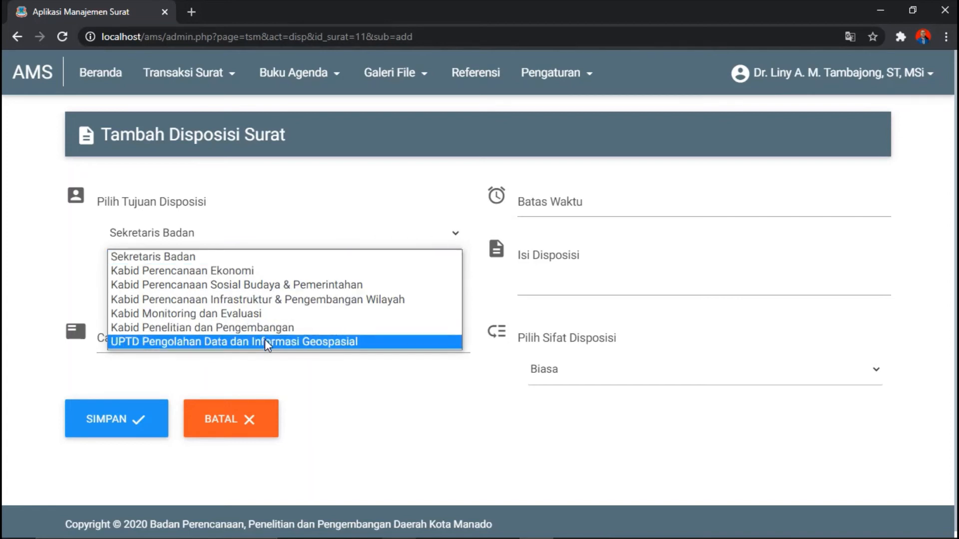
click(342, 340)
click(329, 345)
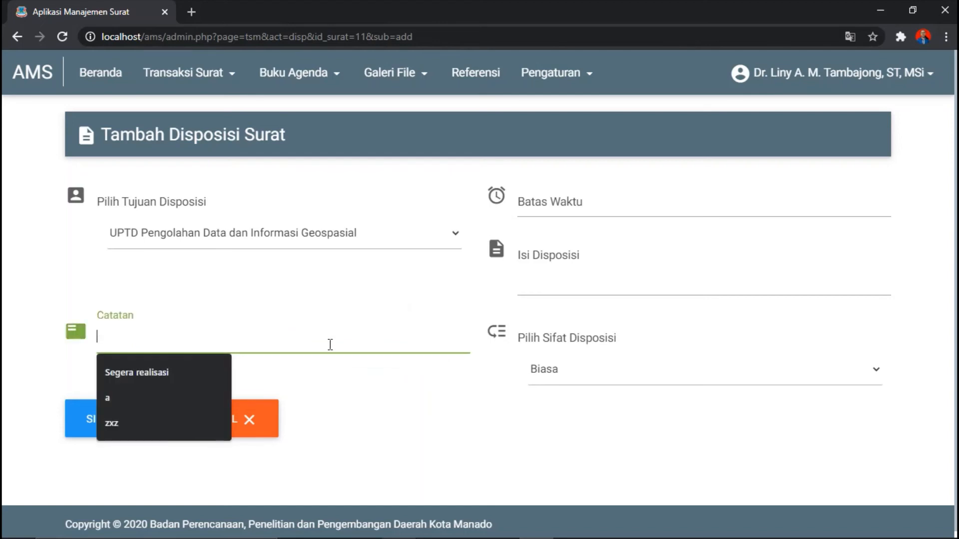
click(193, 376)
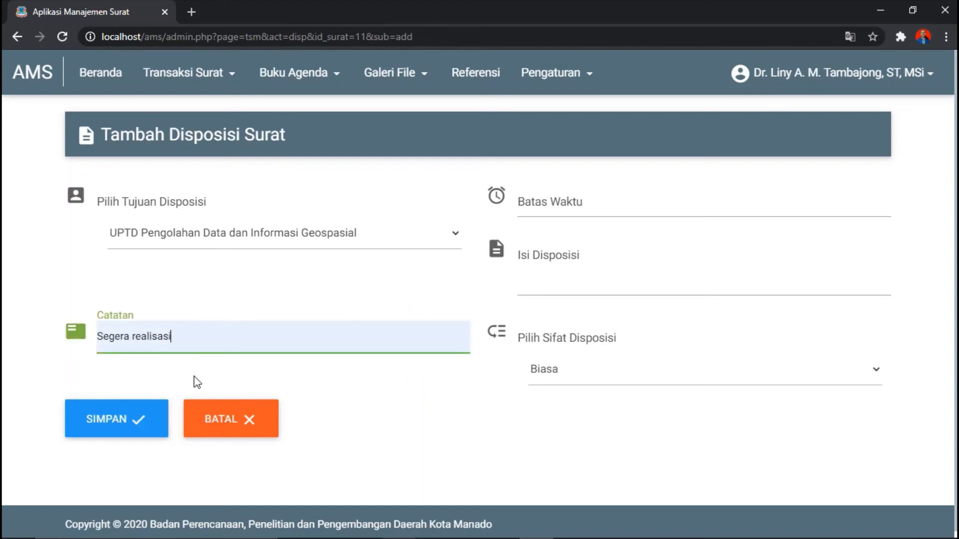
click(551, 208)
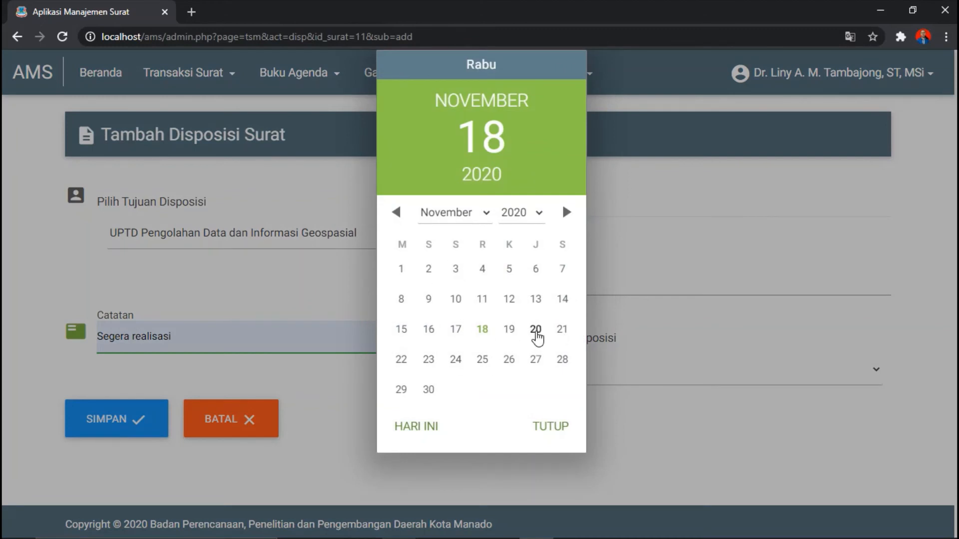
click(536, 333)
click(551, 428)
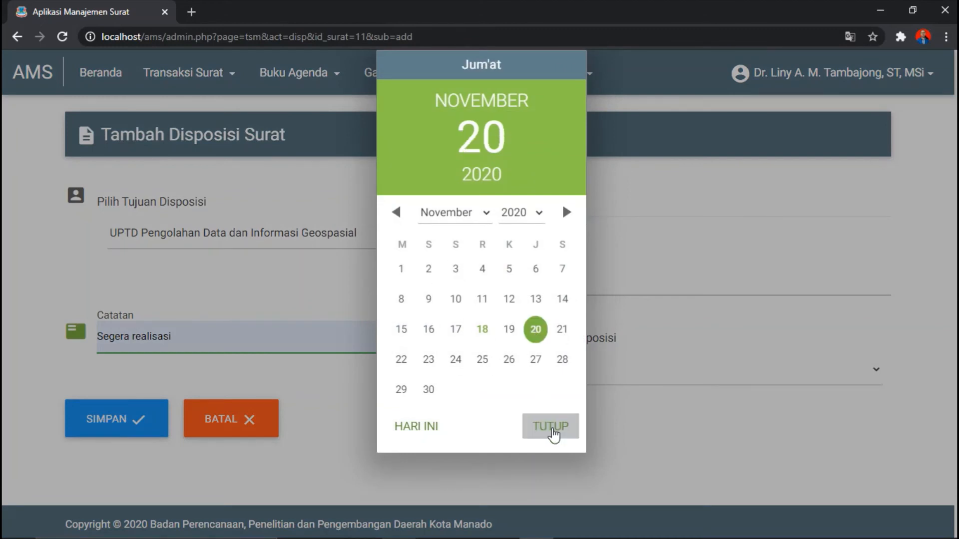
Step: Enter 'abc' as the disposition content and set its nature to Segera
click(543, 288)
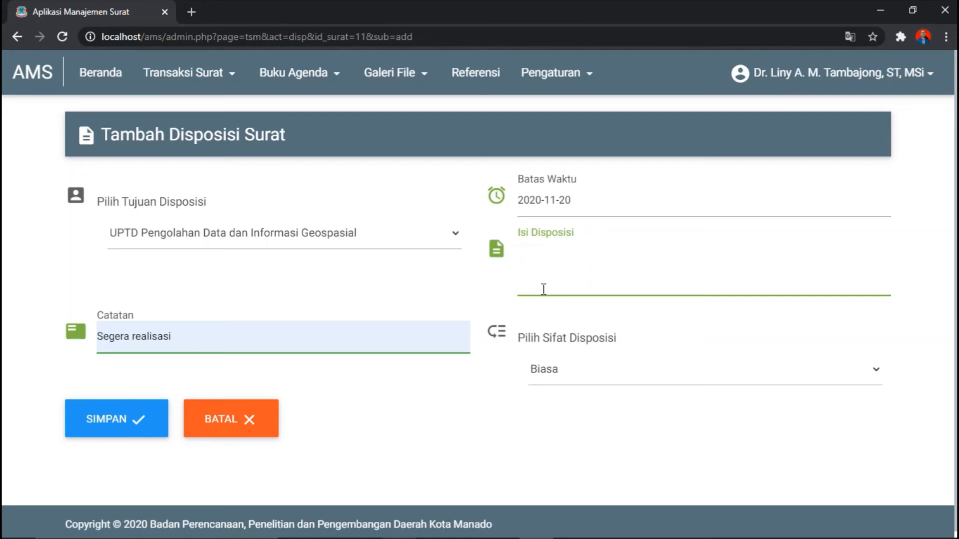
text(p)
key(BackSpace)
text(abc)
click(558, 372)
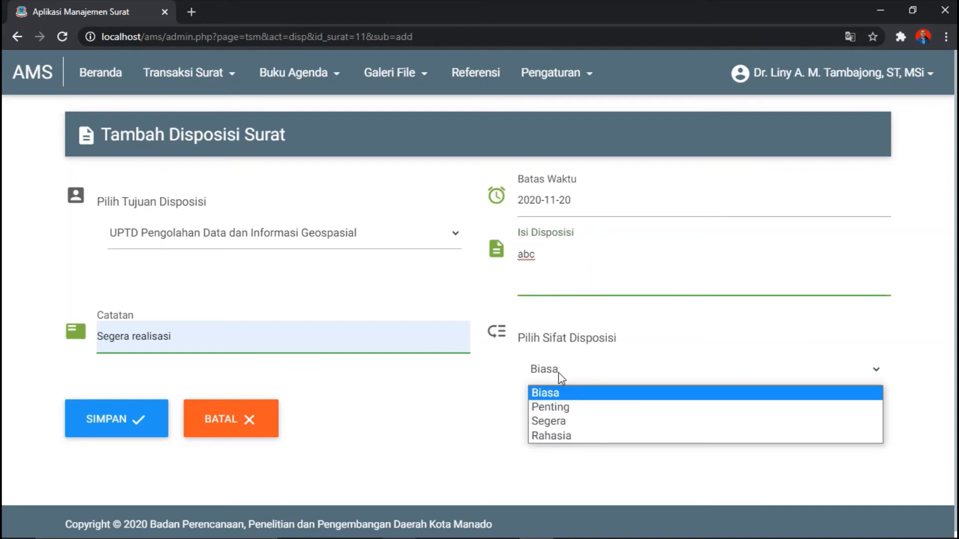
click(543, 421)
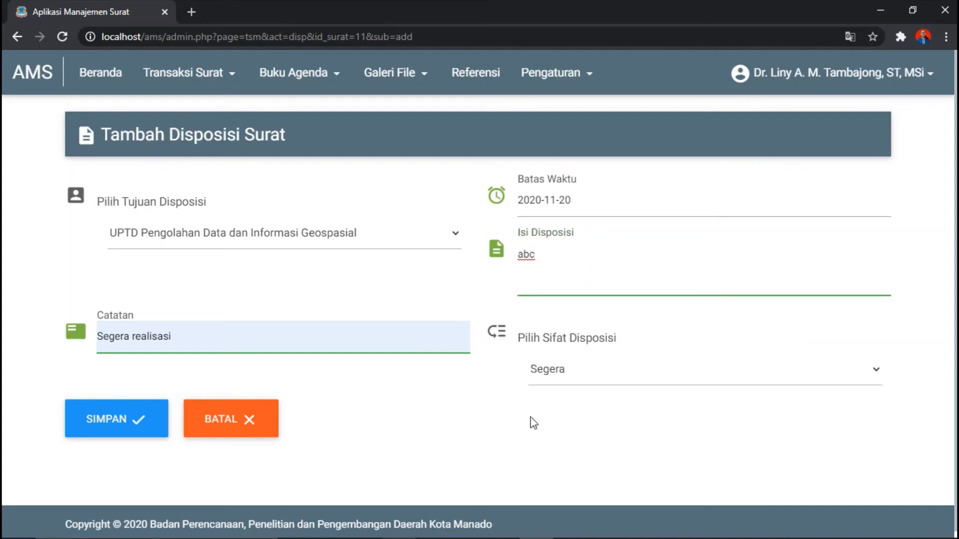
Step: Save the disposition, then open its Edit and Delete actions and cancel both
click(116, 421)
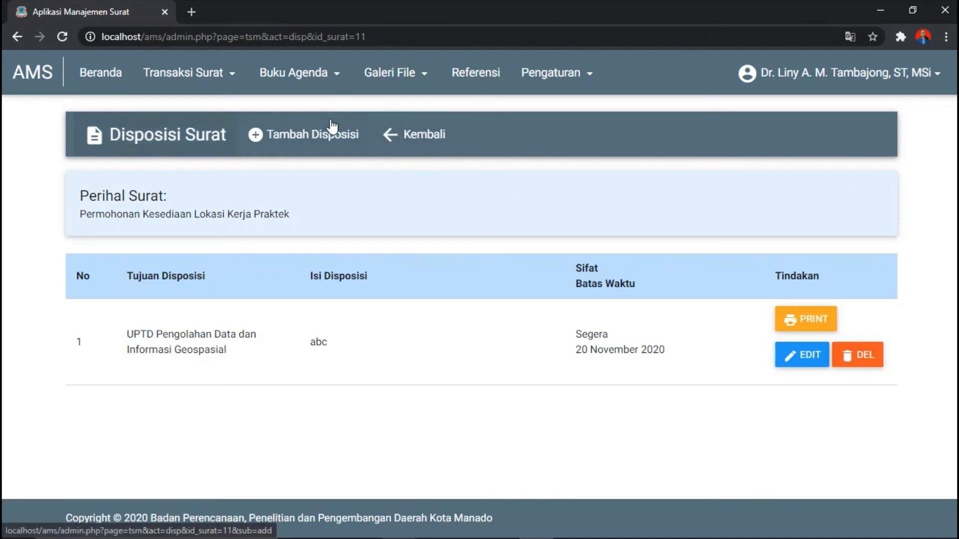
click(803, 359)
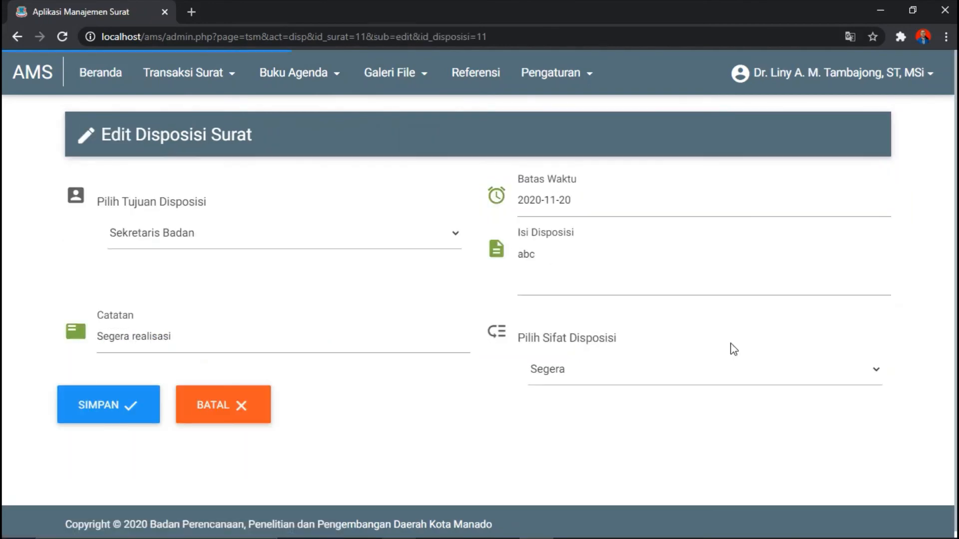
click(207, 417)
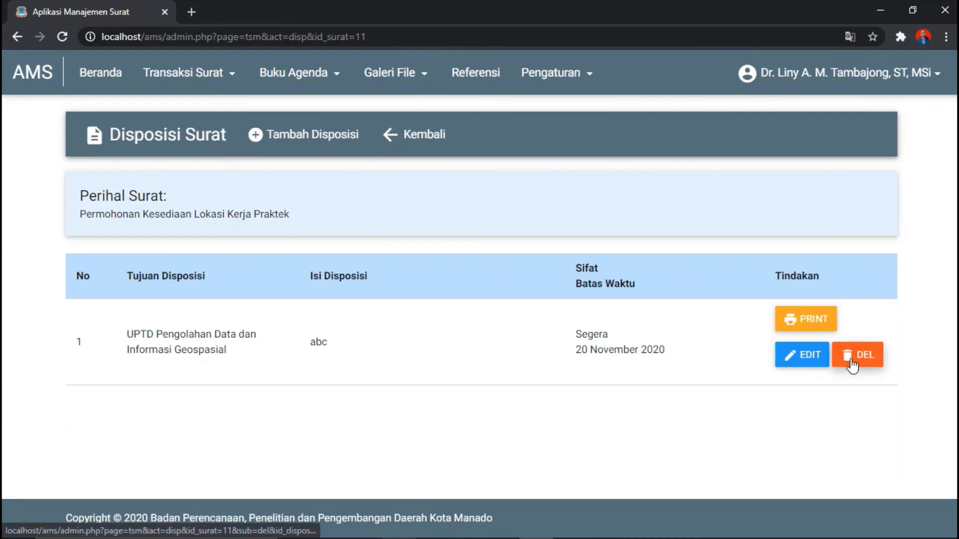
click(852, 362)
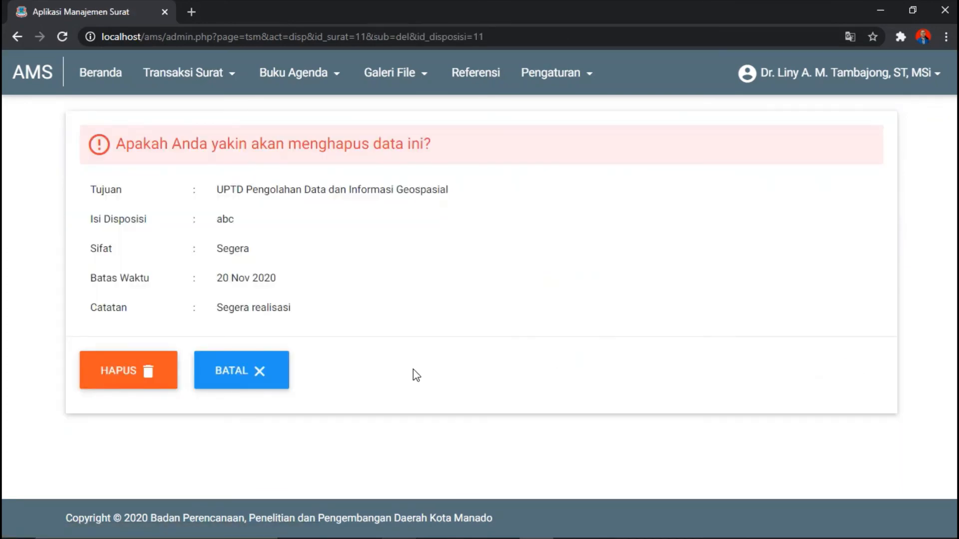
click(251, 378)
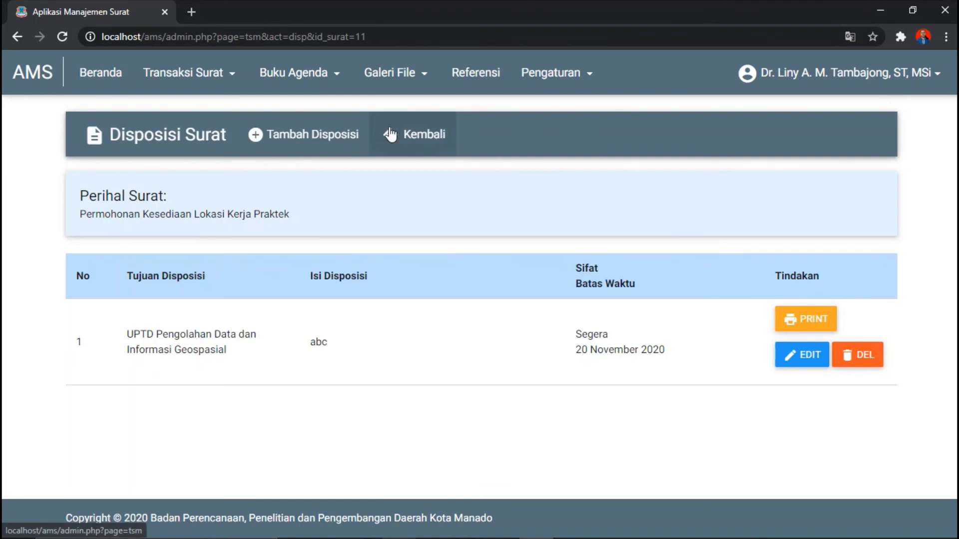
Step: Browse the Buku Agenda and Galeri File menus and open the Surat Masuk file gallery
click(303, 79)
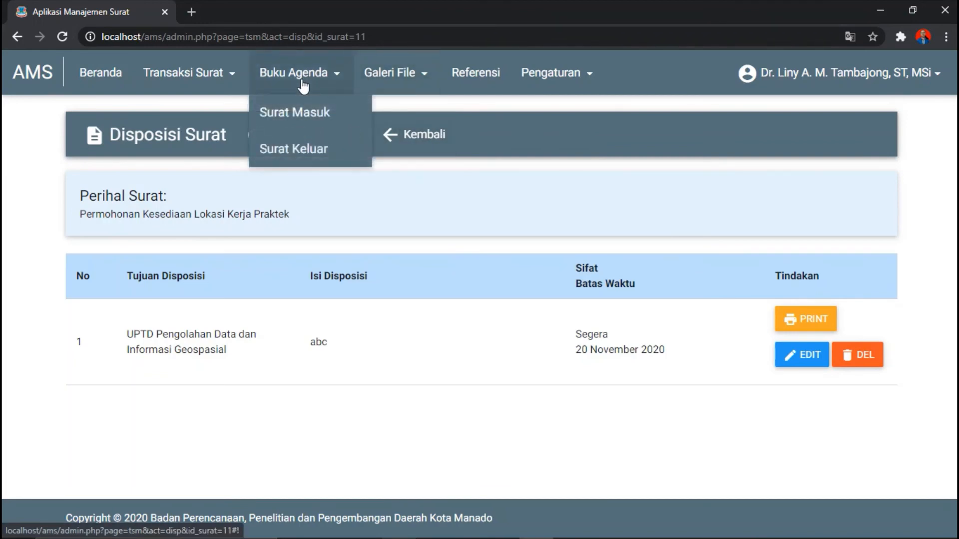
click(410, 79)
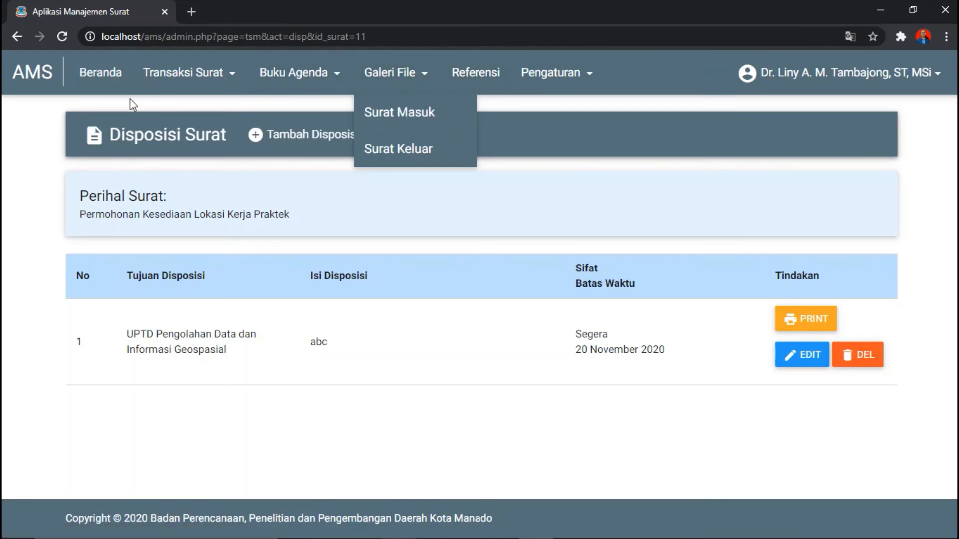
click(580, 80)
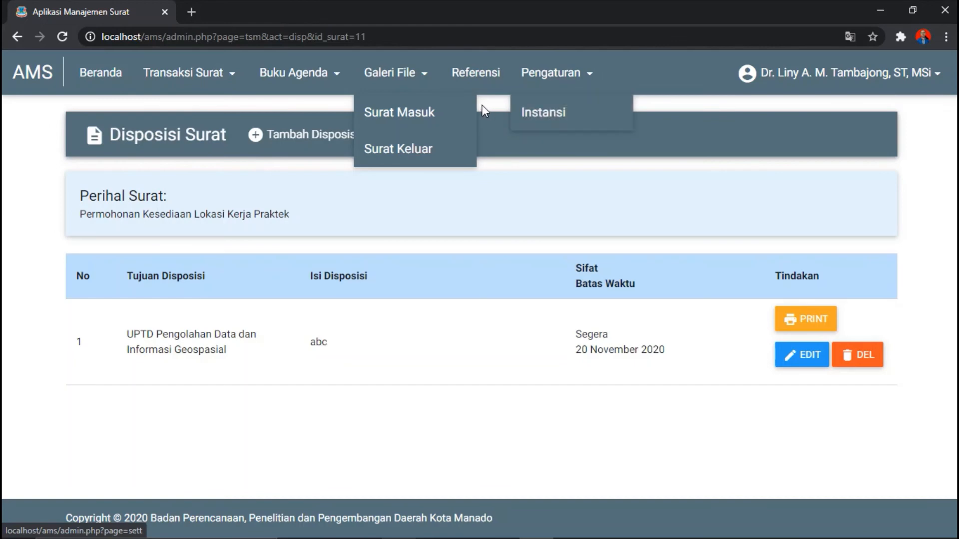
click(454, 118)
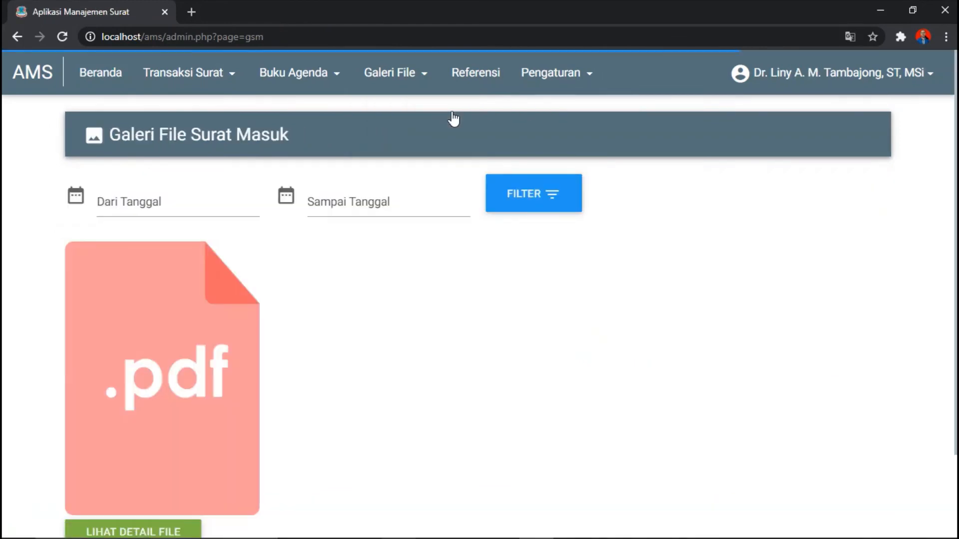
Step: View the Instansi settings, cancel back to the dashboard, and open the account menu
click(531, 88)
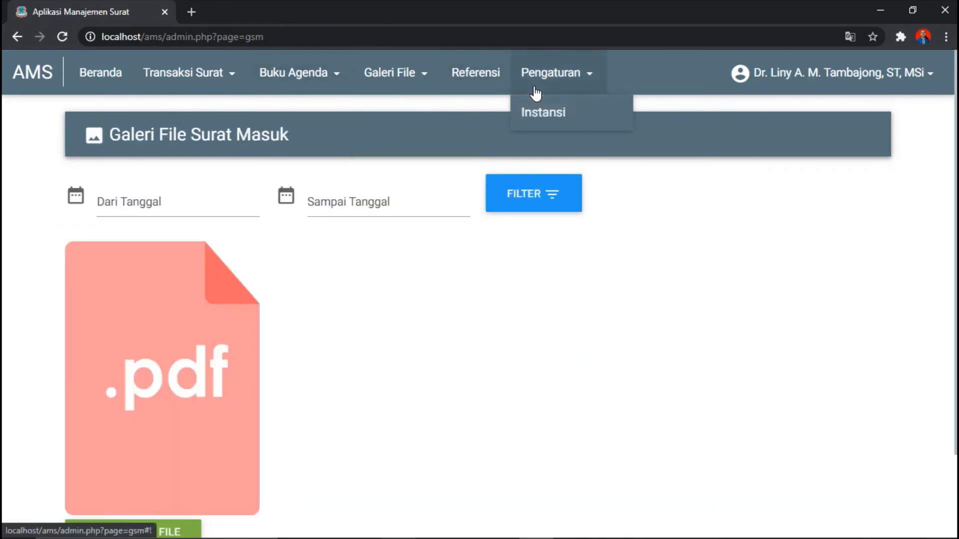
click(544, 118)
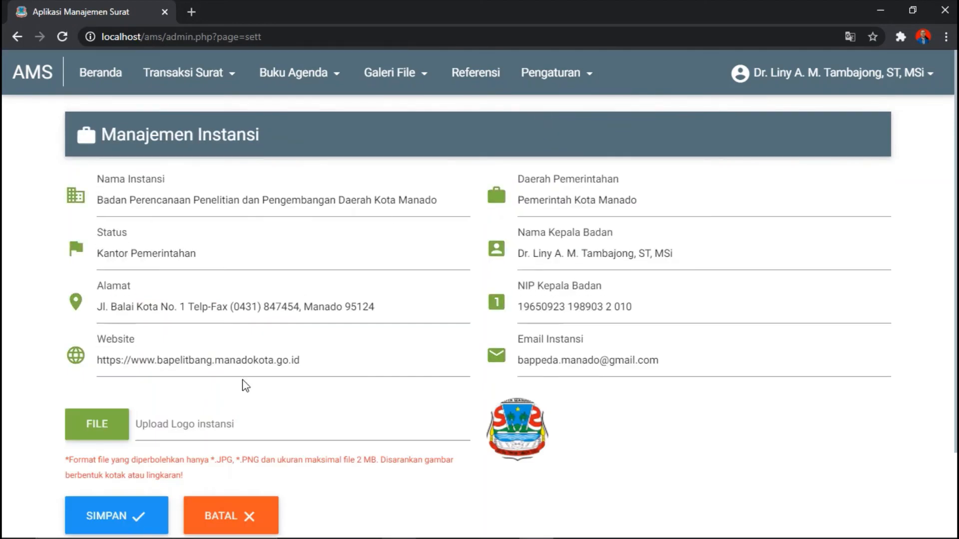
click(220, 517)
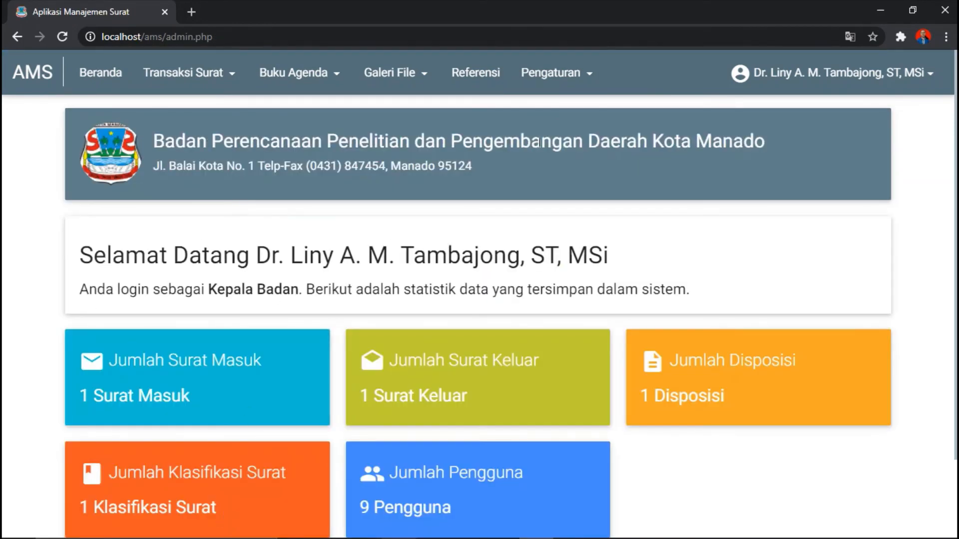
click(872, 83)
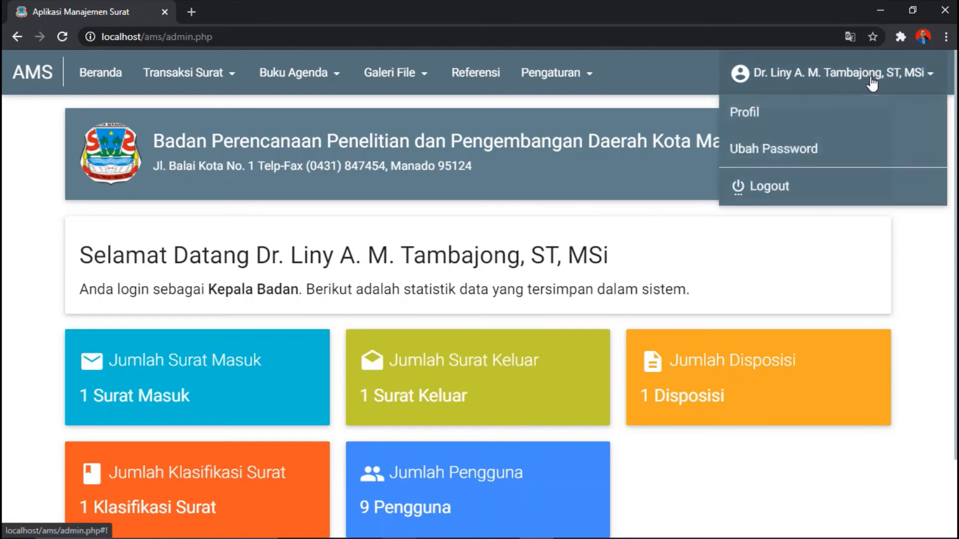
Step: Log out of Kepala Badan and log in with the saved Kepala Bidang username and password
click(788, 193)
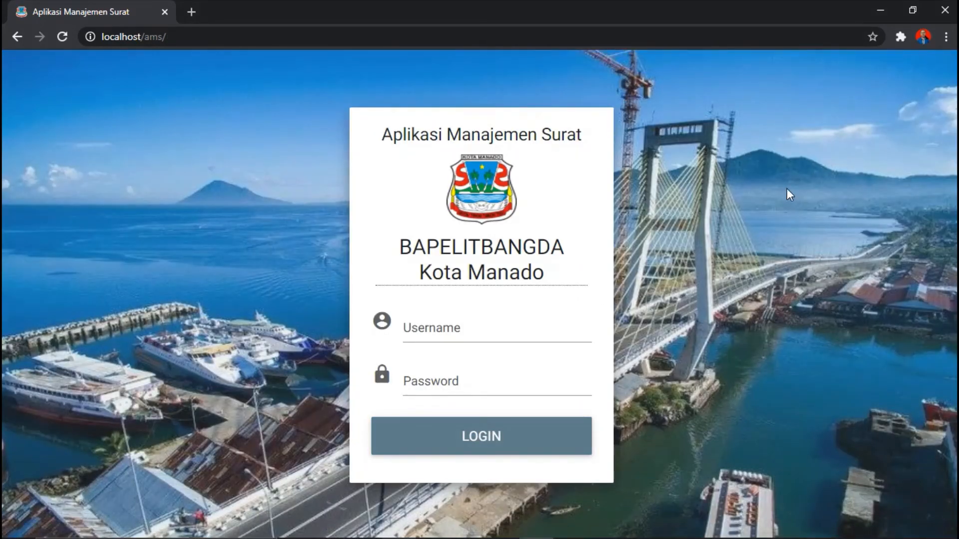
click(431, 336)
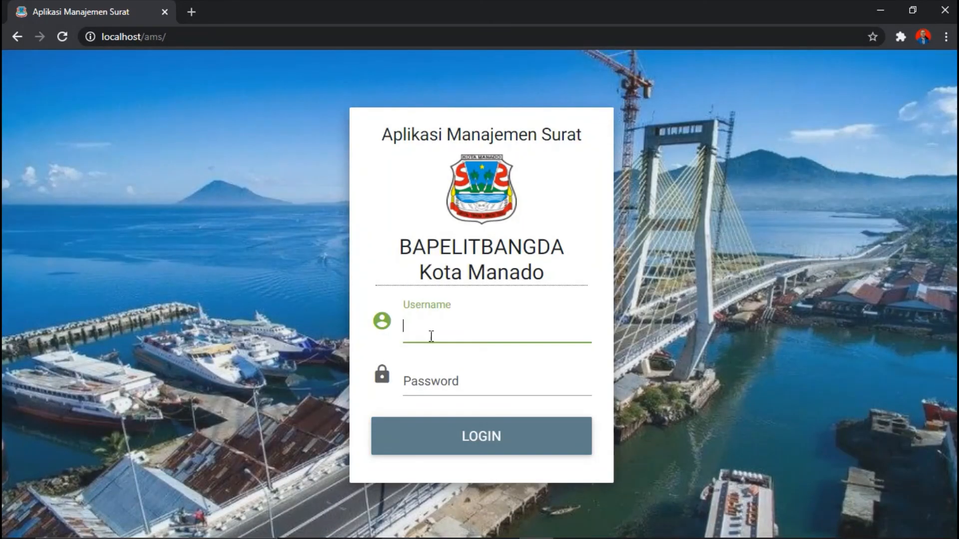
text(ka)
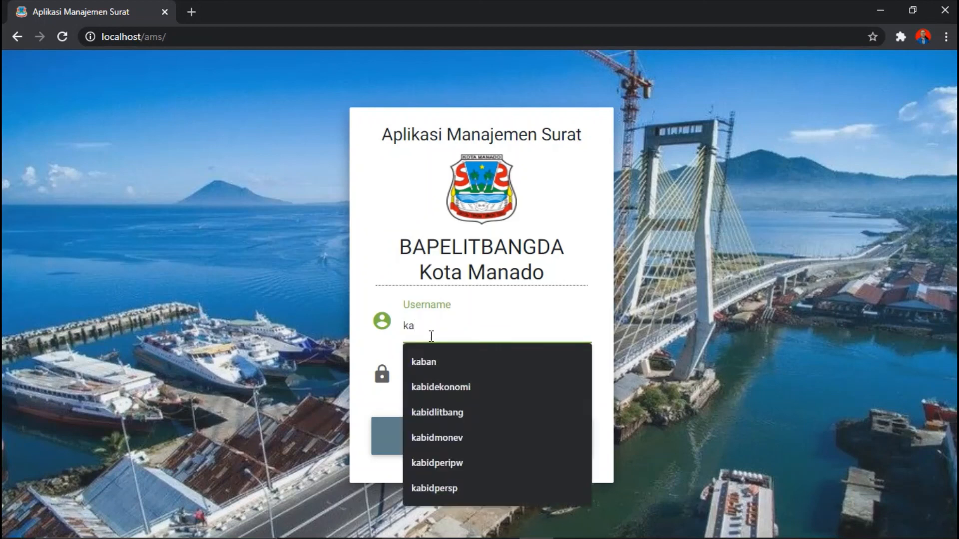
text(uptdpdig)
click(447, 355)
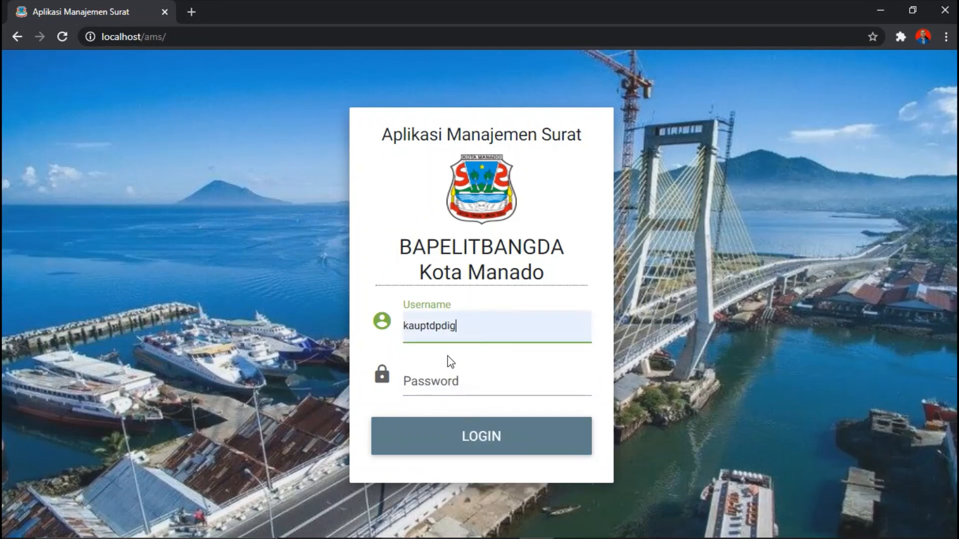
click(430, 381)
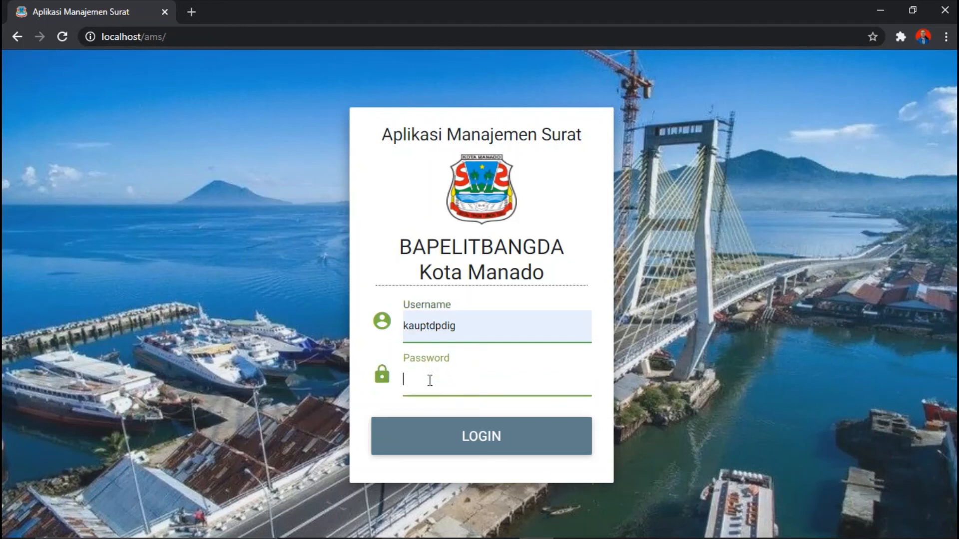
text(••••••••)
click(470, 434)
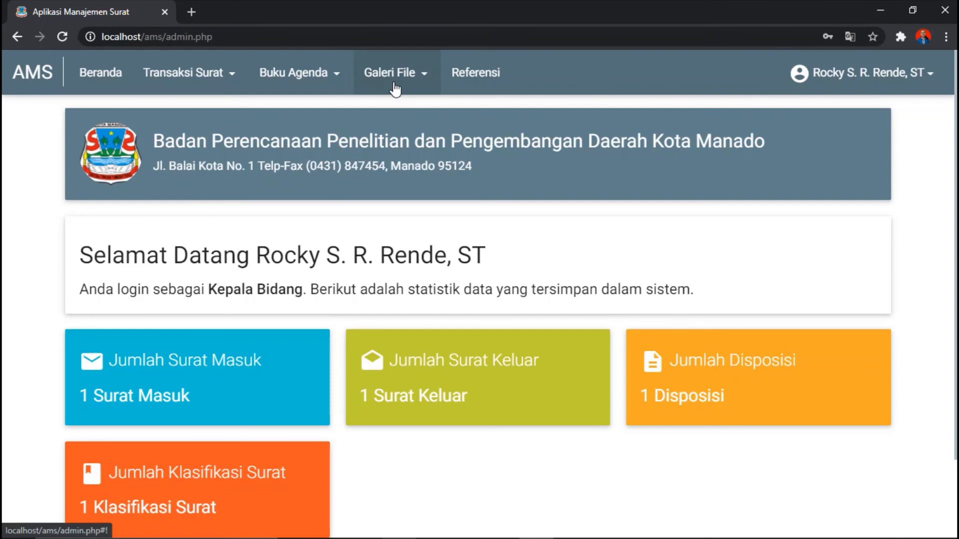
Step: Confirm DISP on the Kerja Praktek letter is access-denied for Kepala Bidang, then reopen Surat Masuk
click(226, 89)
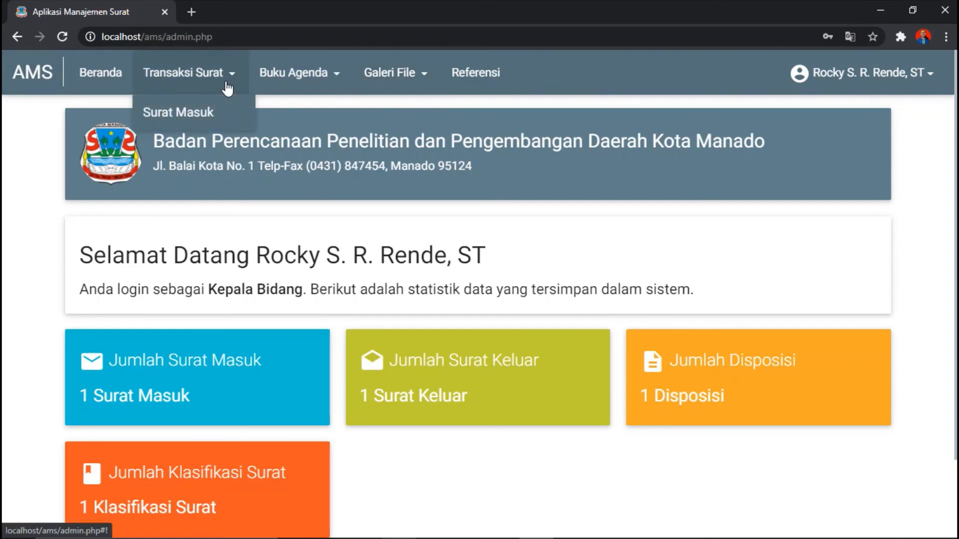
click(231, 112)
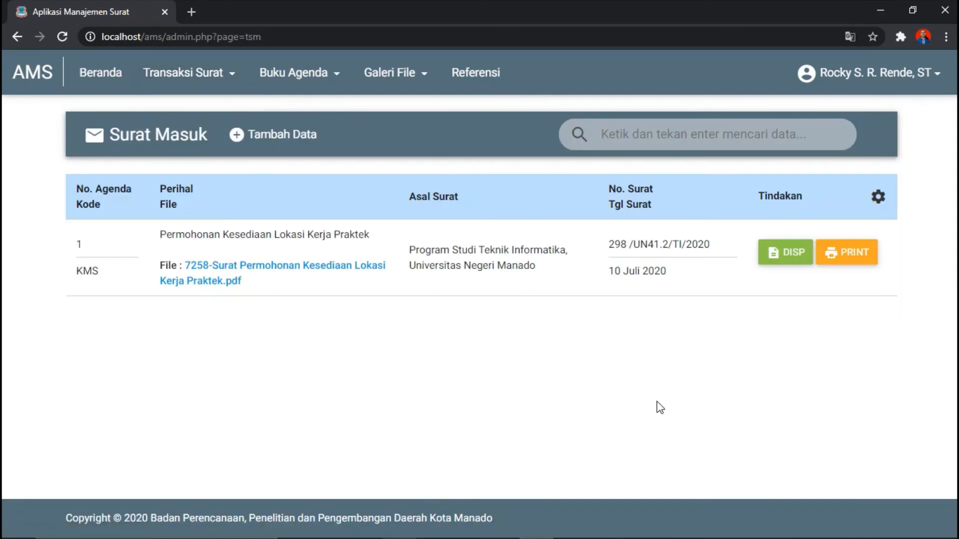
click(785, 264)
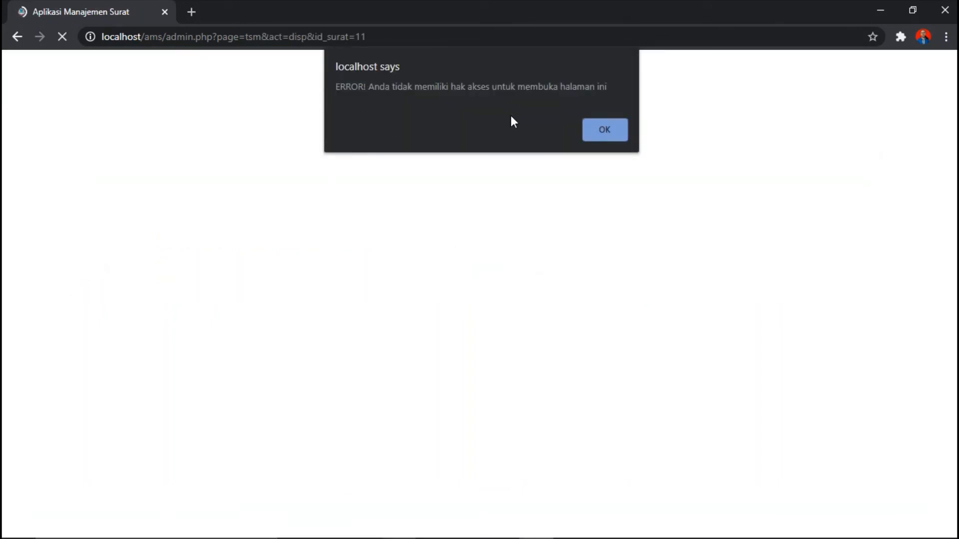
click(600, 132)
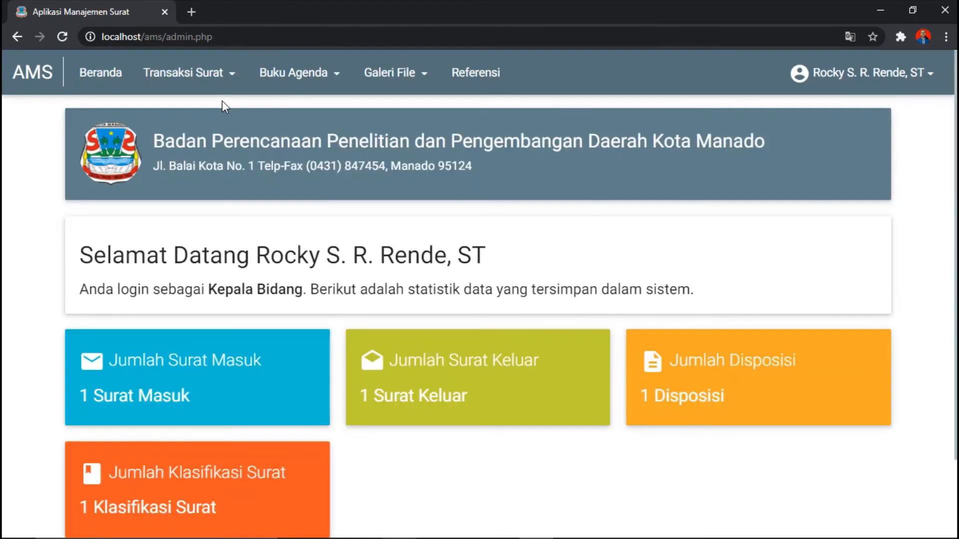
click(185, 72)
click(210, 110)
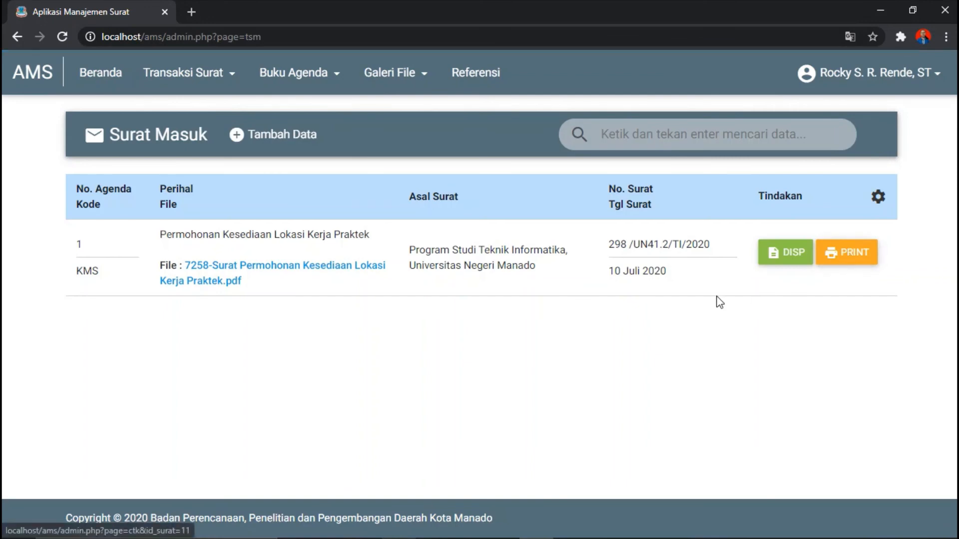
Step: Open the agenda-1 letter's Lembar Disposisi sheet, cancel printing, and scroll through it on screen
click(846, 255)
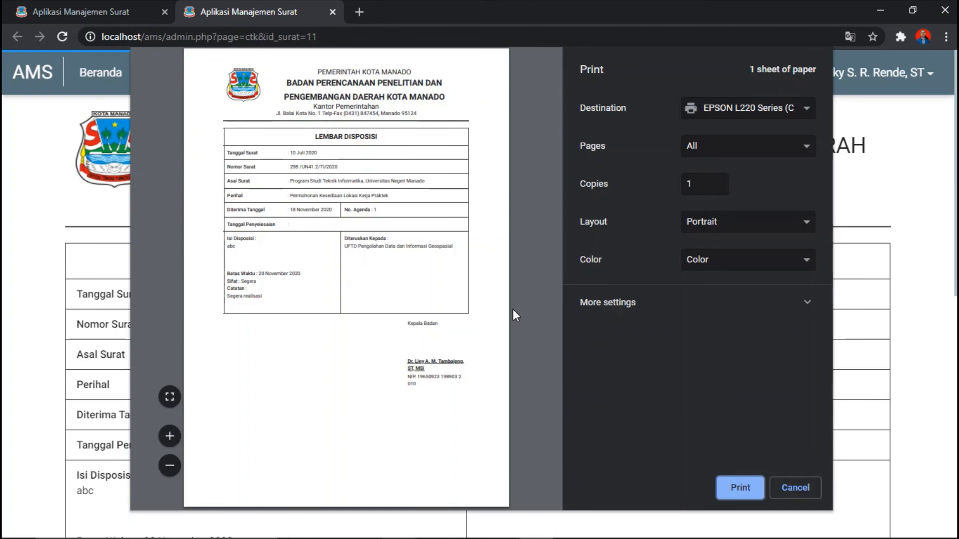
click(799, 494)
scroll(479, 295, down, 3)
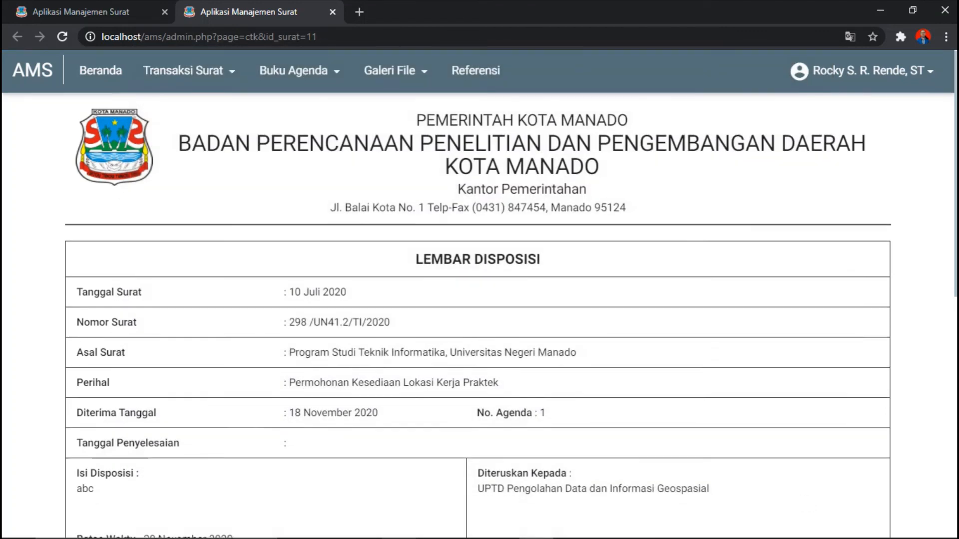
scroll(479, 295, down, 1)
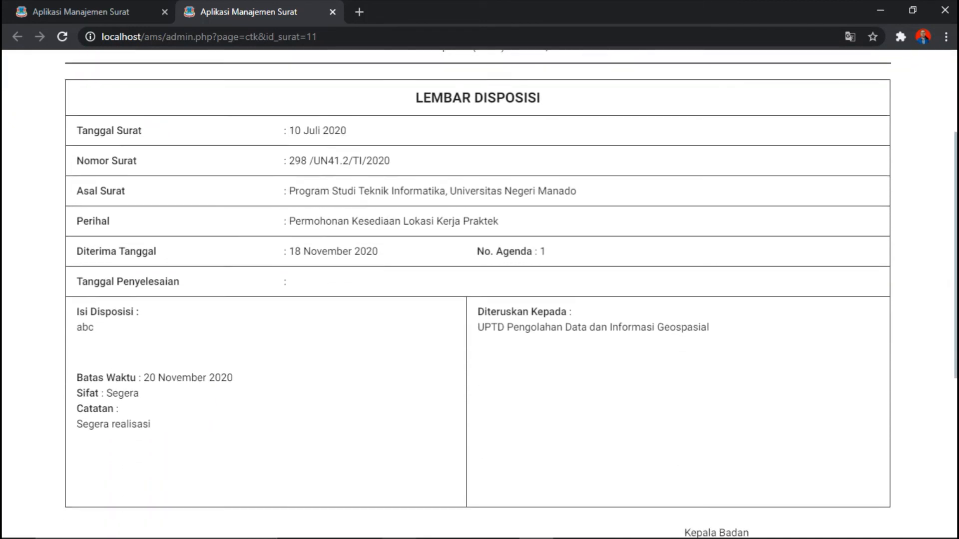
scroll(479, 295, up, 4)
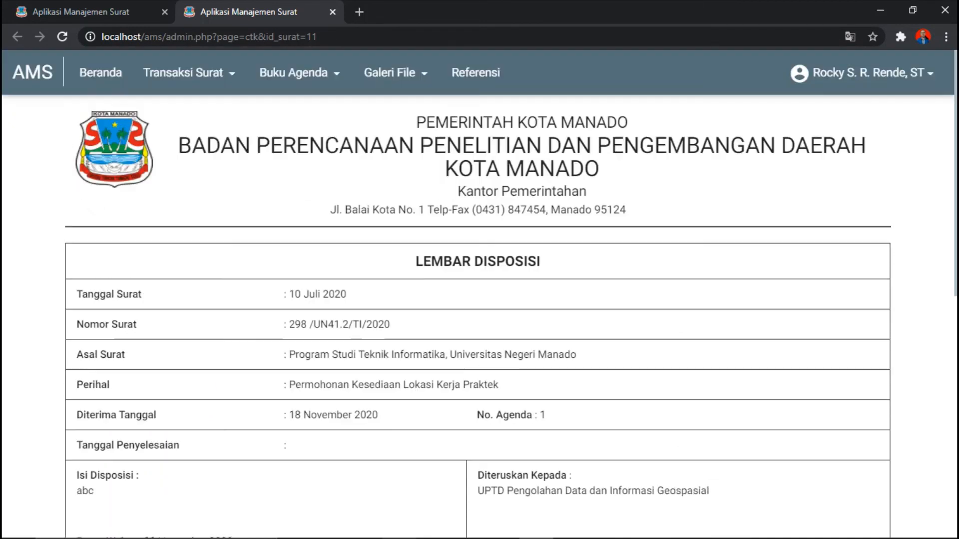
scroll(956, 289, down, 3)
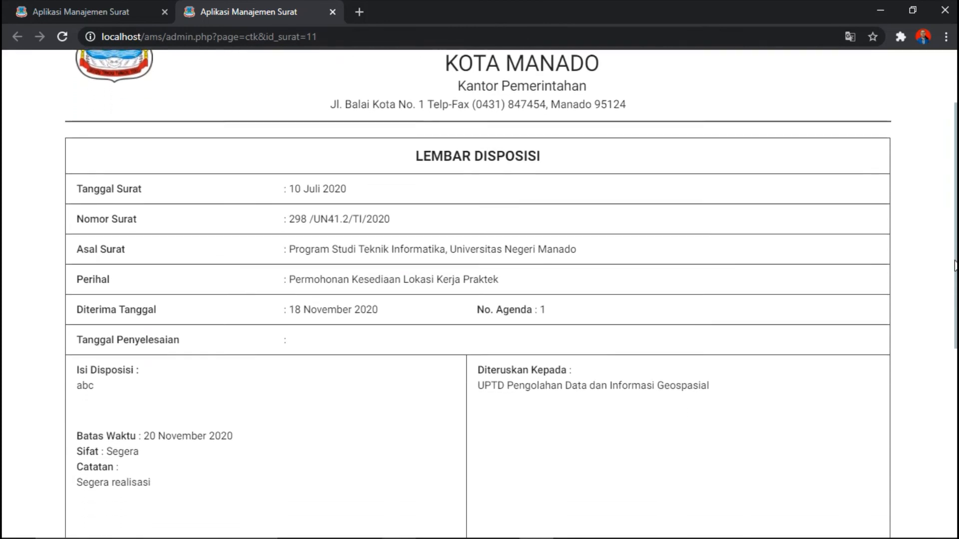
drag(956, 290, 956, 305)
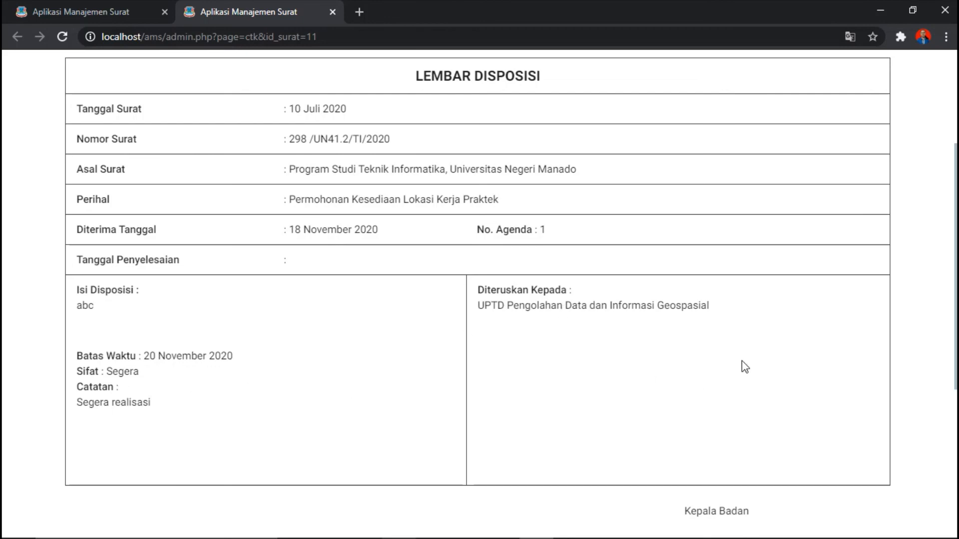
scroll(480, 280, down, 6)
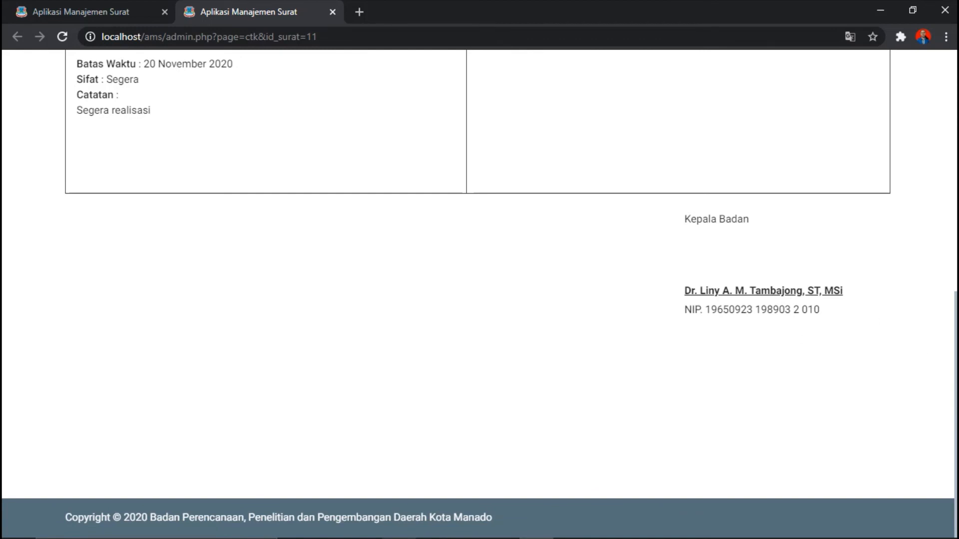
scroll(480, 280, up, 6)
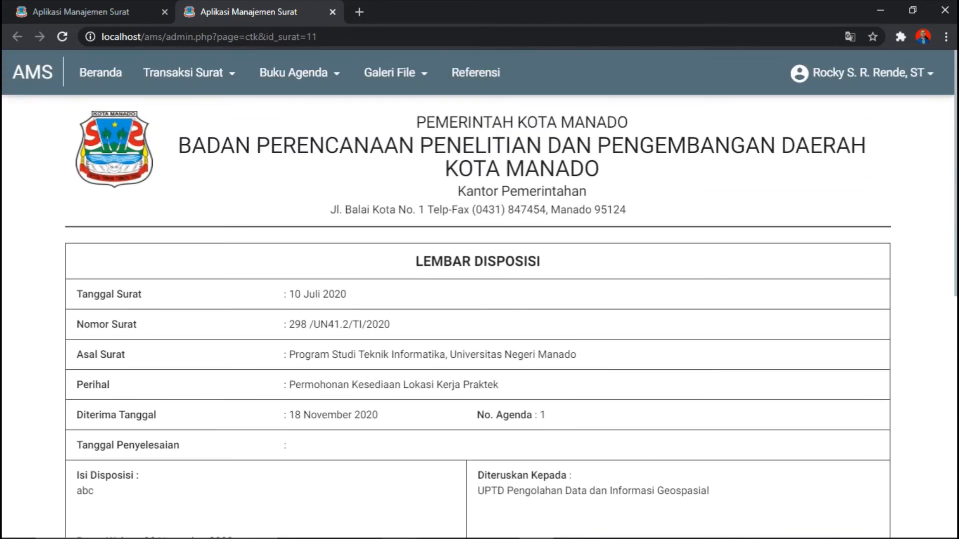
Step: Return to Beranda and log the Kepala Bidang out in the second tab
click(118, 75)
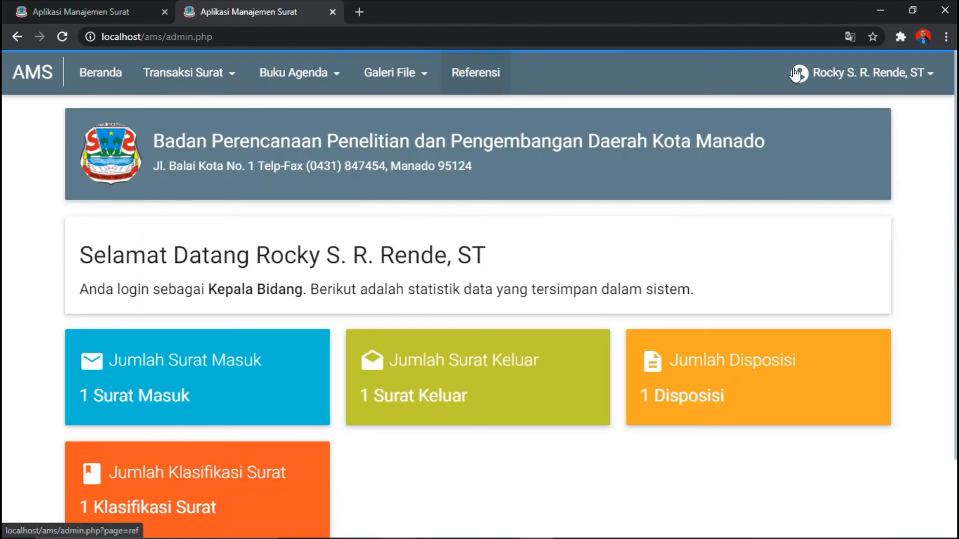
click(893, 70)
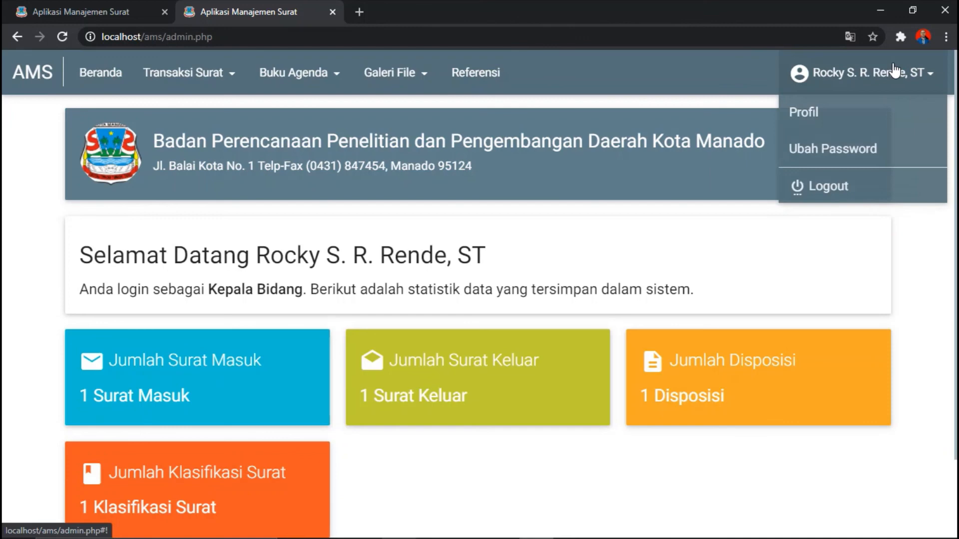
click(820, 189)
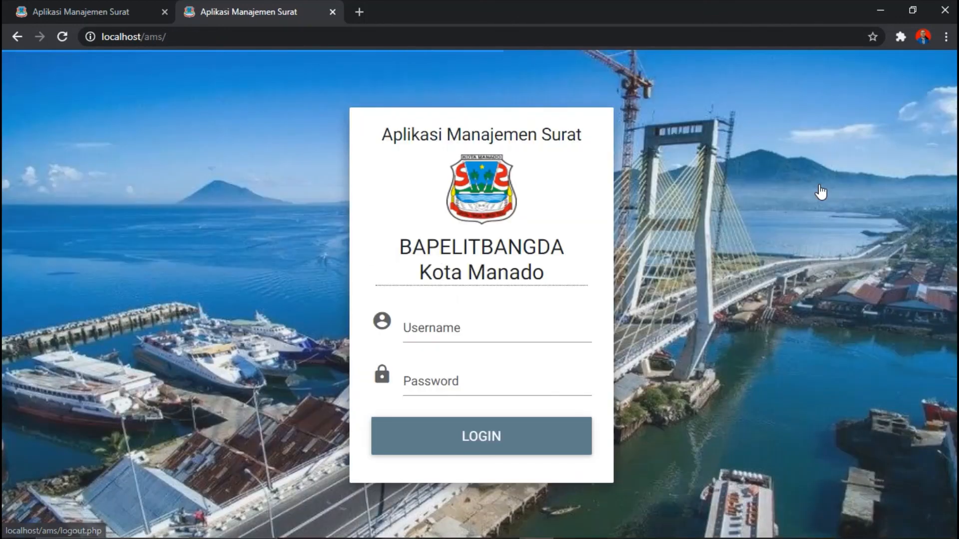
click(441, 335)
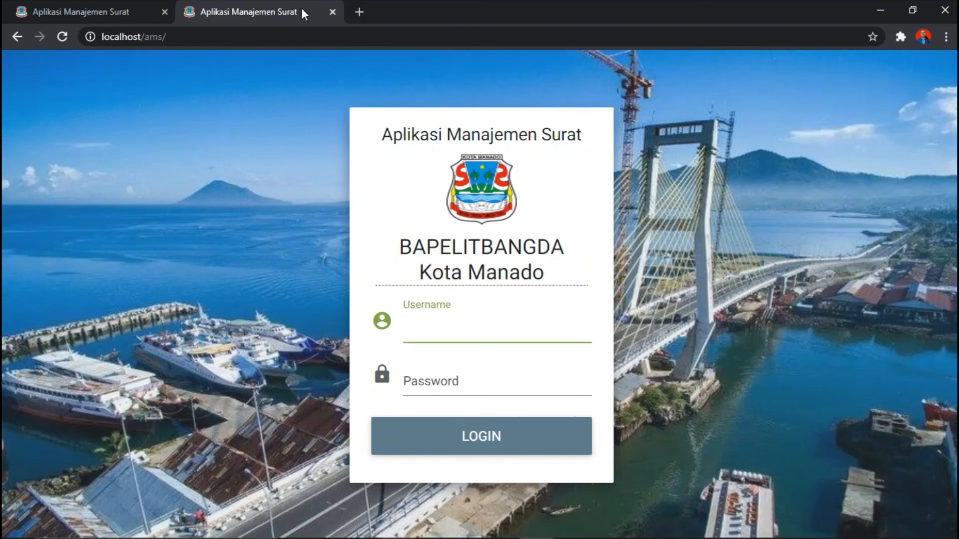
Step: Close the second AMS tab and log out in the remaining tab
click(330, 9)
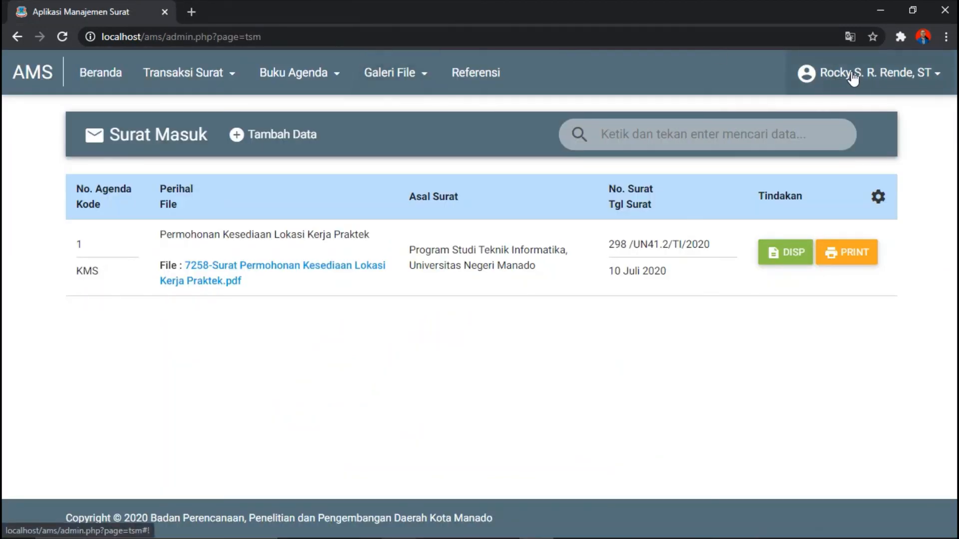
click(802, 74)
click(830, 200)
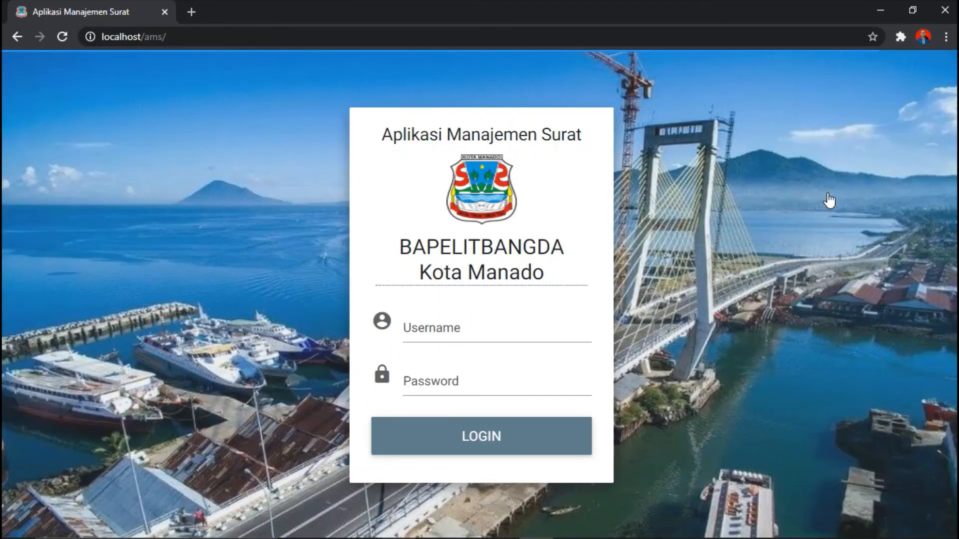